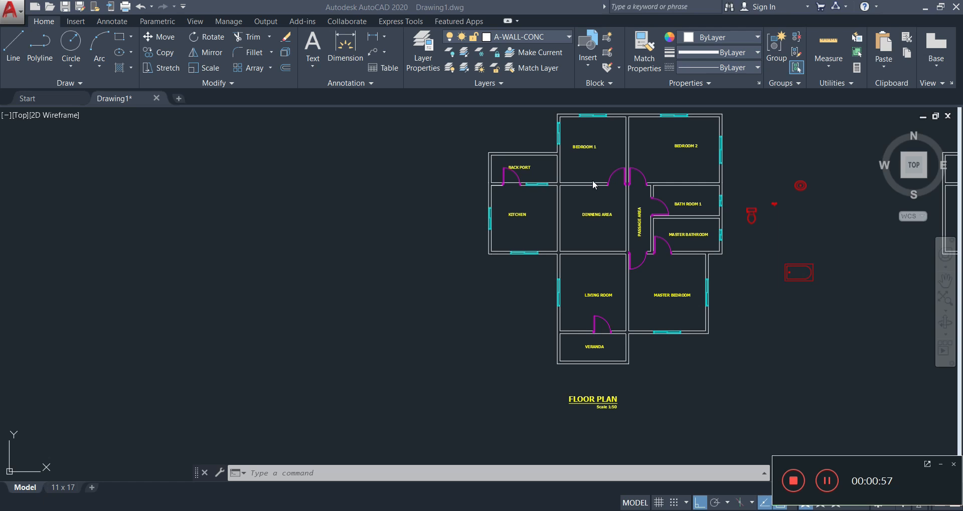
Step: Draw a short 150 line across the wall between the kitchen and the dining area at the wall's midpoint
middle_click(602, 265)
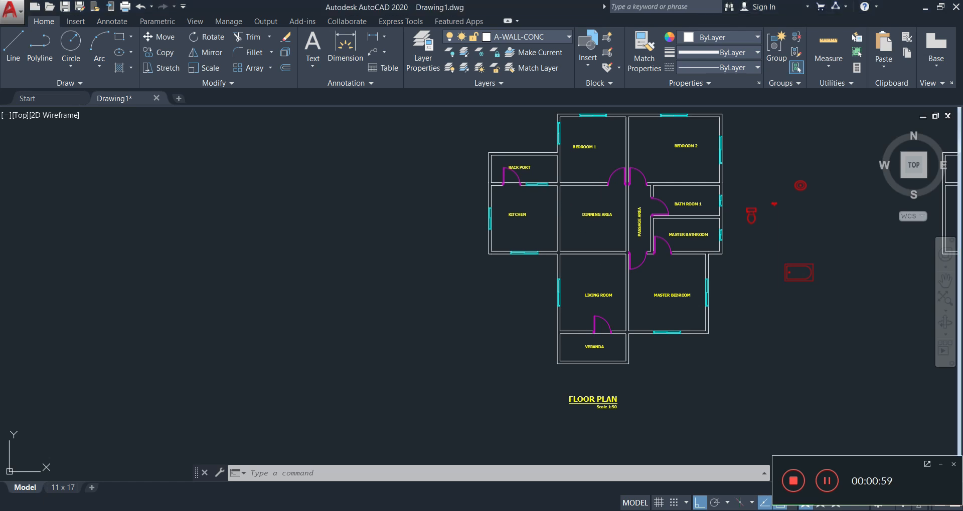
middle_drag(592, 260, 499, 274)
scroll(497, 273, up, 4)
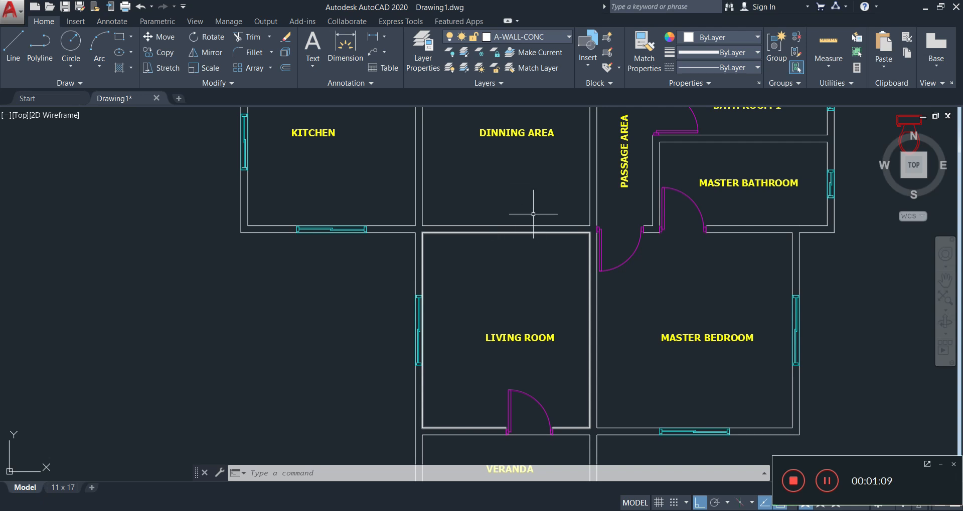
middle_drag(496, 202, 509, 295)
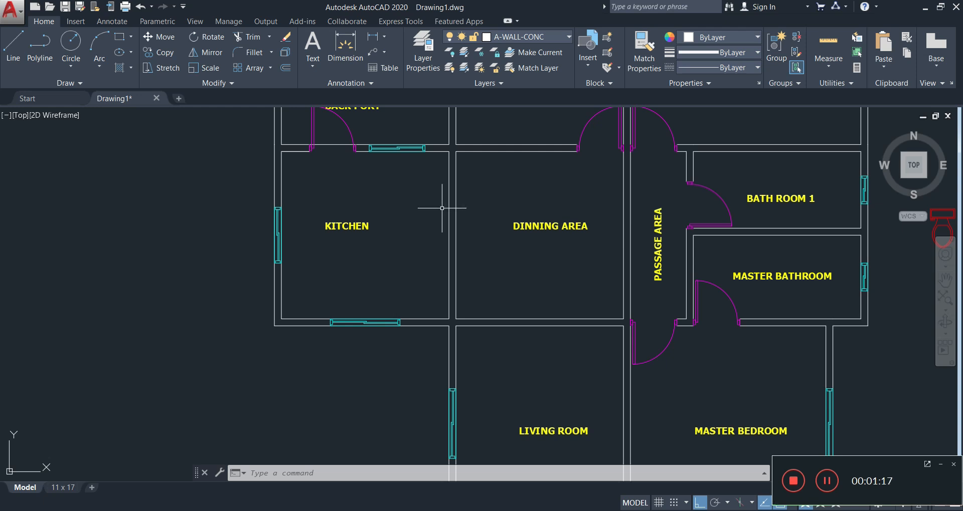
middle_drag(558, 298, 565, 318)
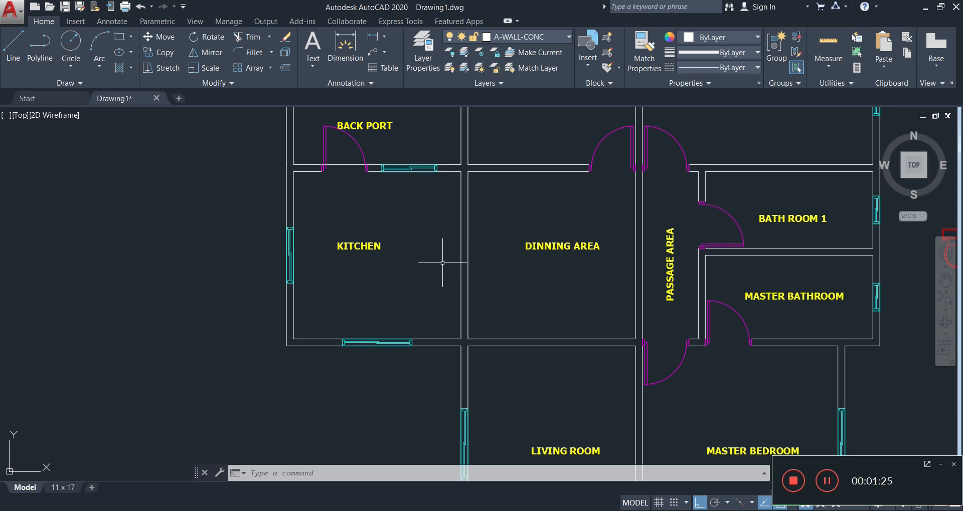
text(l)
key(Return)
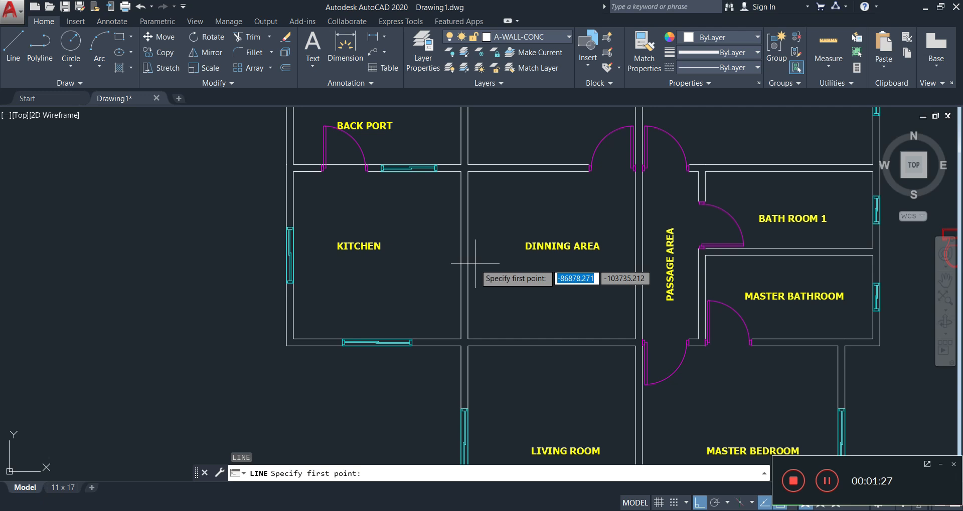
click(461, 255)
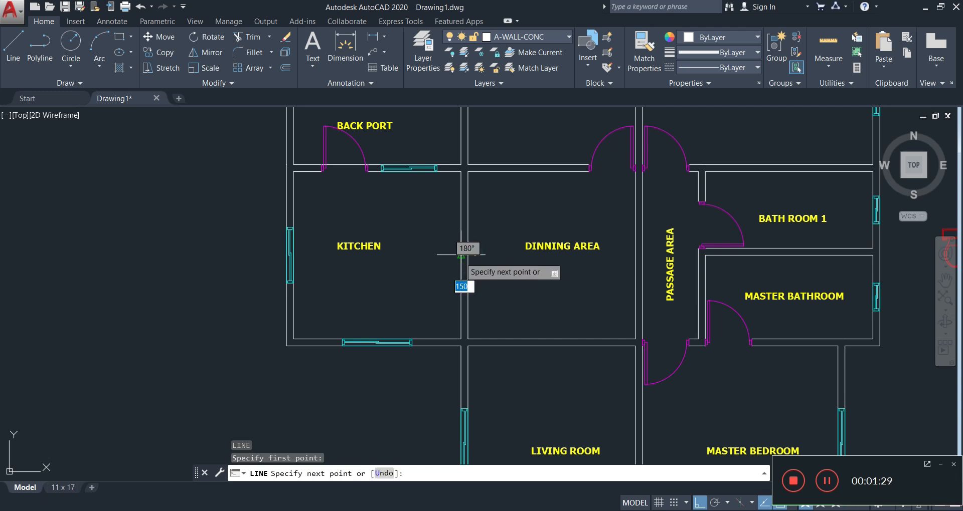
click(461, 254)
key(Escape)
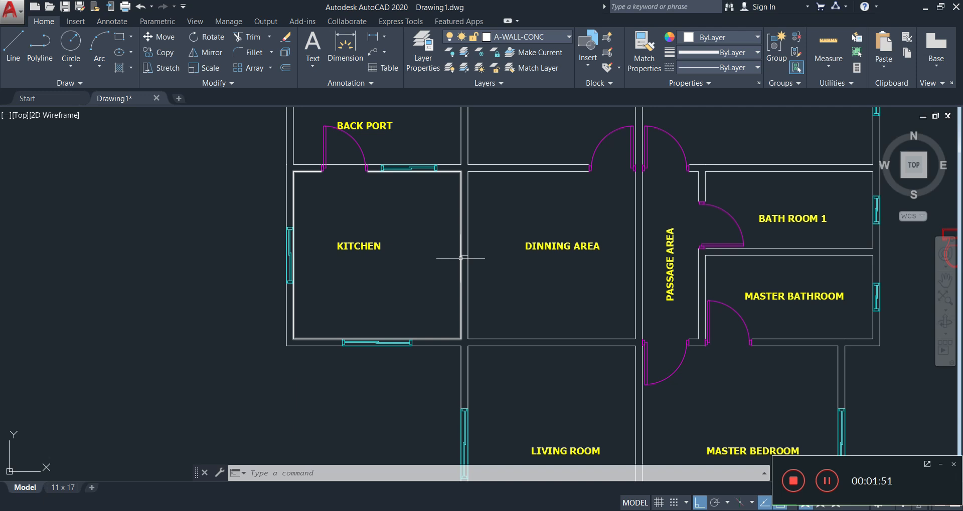
Step: Offset the short line across the kitchen–dining wall by 1200 to both sides along the wall
mouse_move(461, 259)
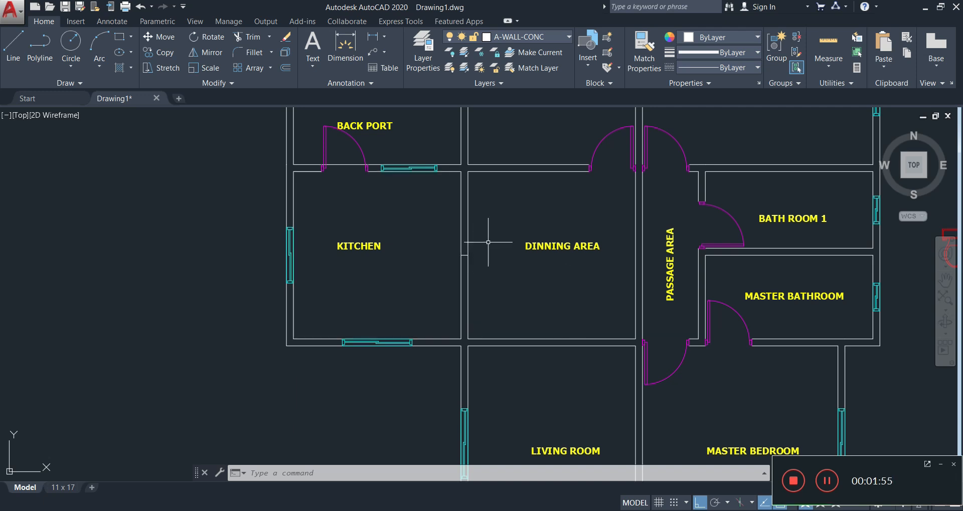
text(o)
key(Return)
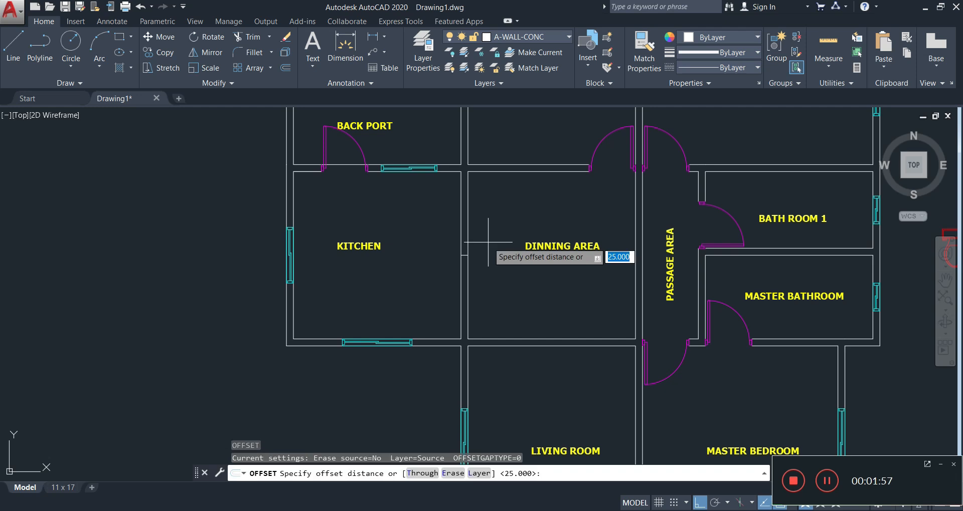
text(1200)
key(Return)
scroll(470, 253, up, 2)
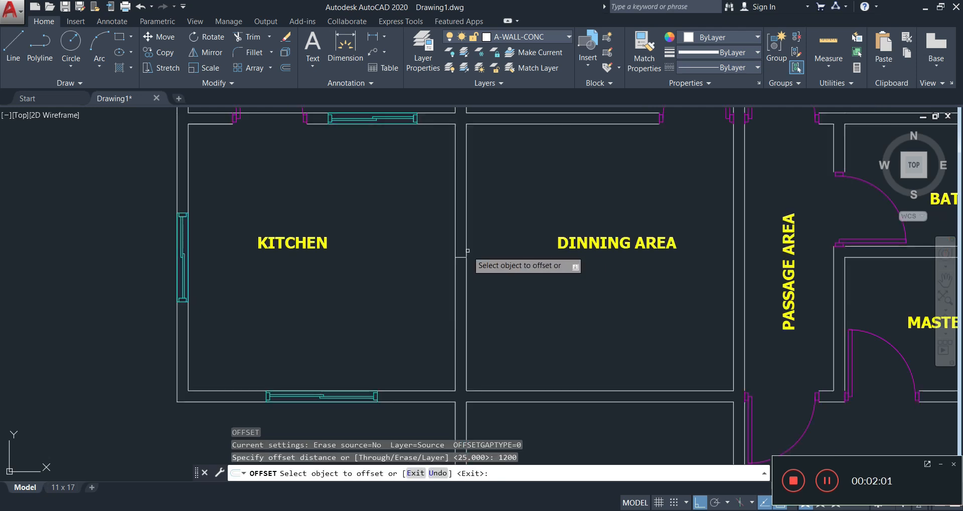
click(457, 255)
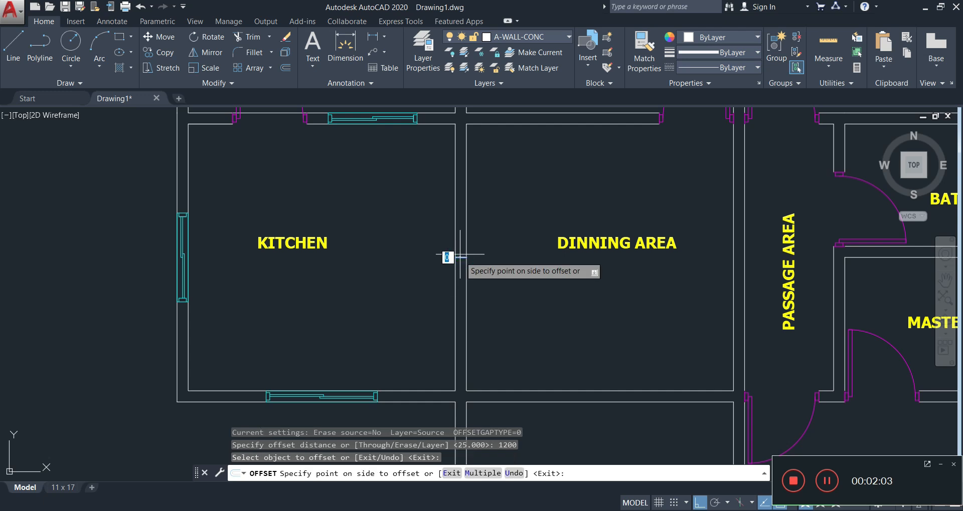
click(461, 204)
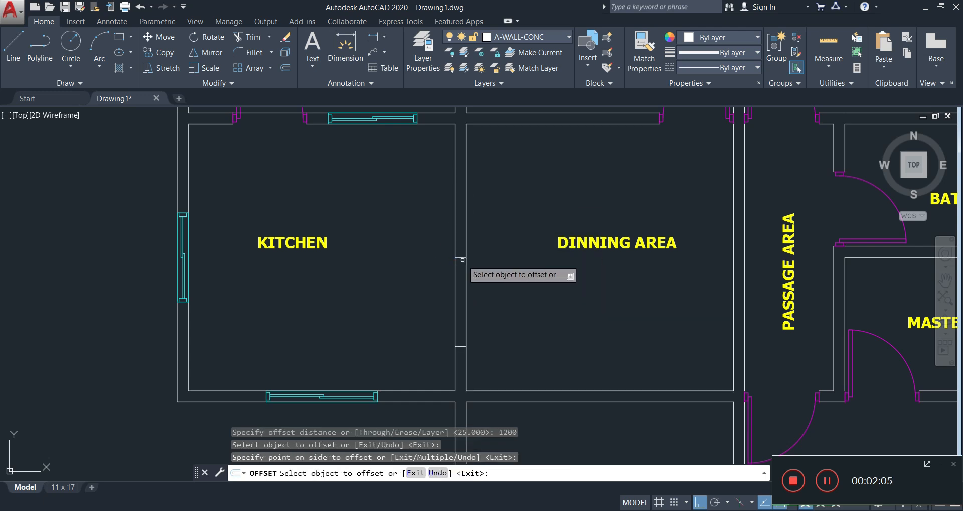
click(463, 258)
click(508, 189)
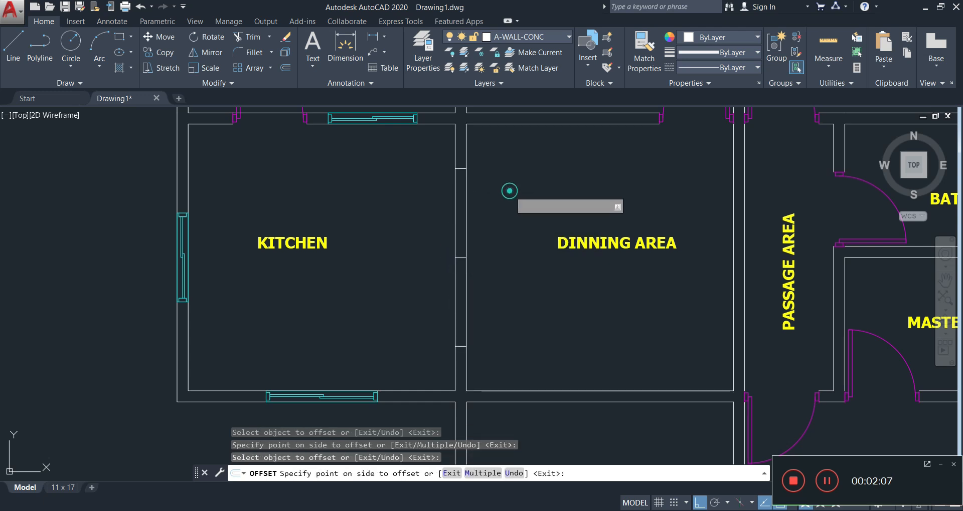
key(Escape)
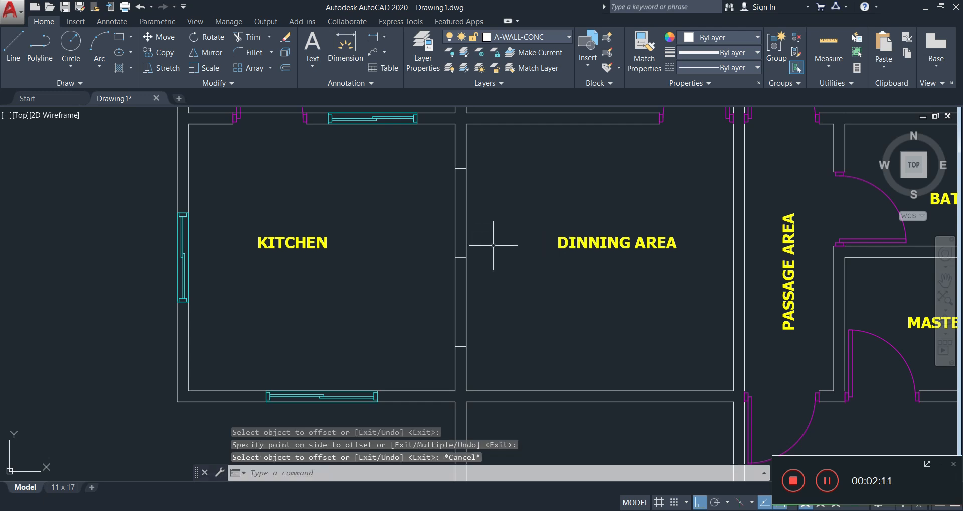
Step: Trim both faces of the kitchen–dining wall between the two offset lines and delete the leftover middle line
click(458, 169)
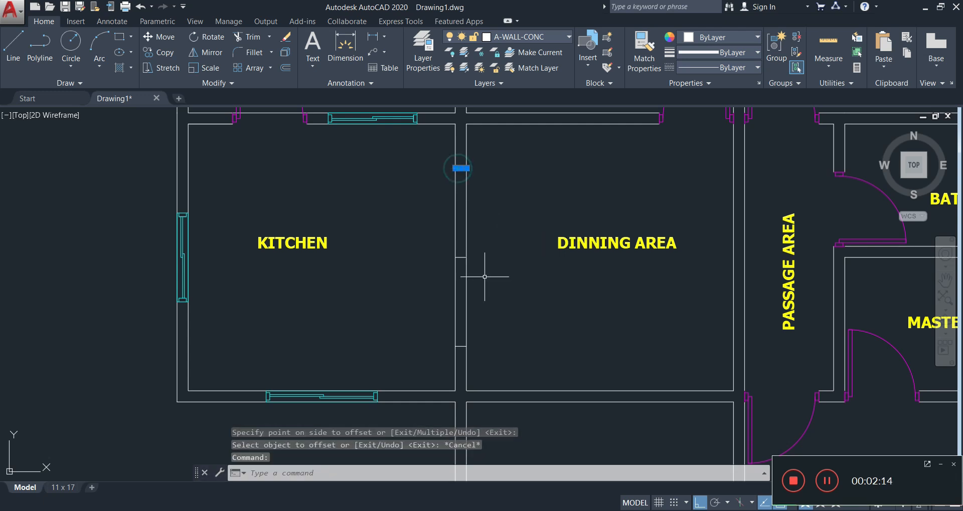
click(461, 346)
text(tr)
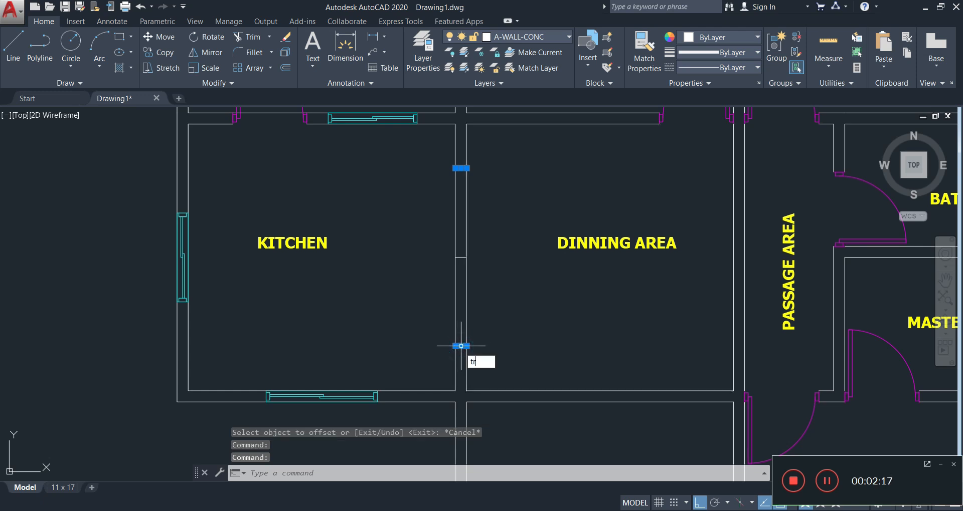
key(Return)
click(502, 247)
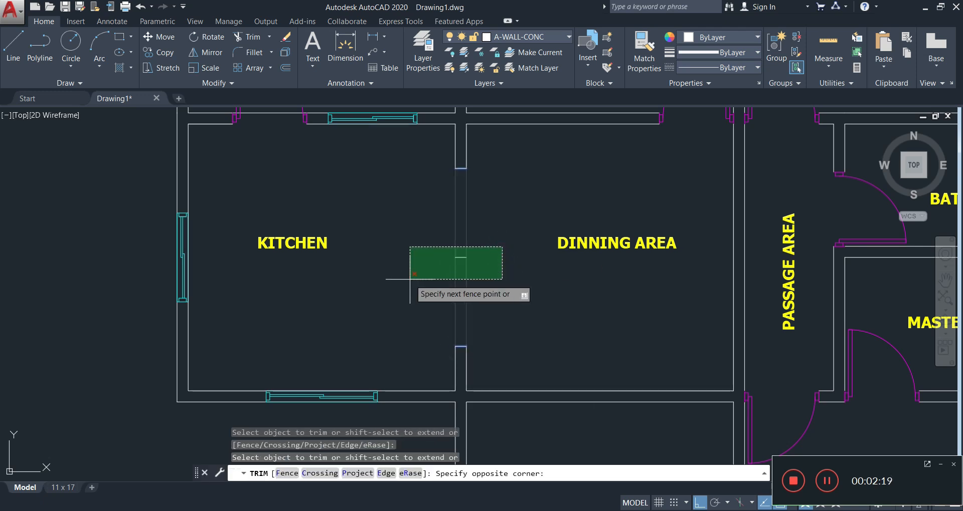
click(410, 279)
scroll(477, 269, down, 2)
key(Escape)
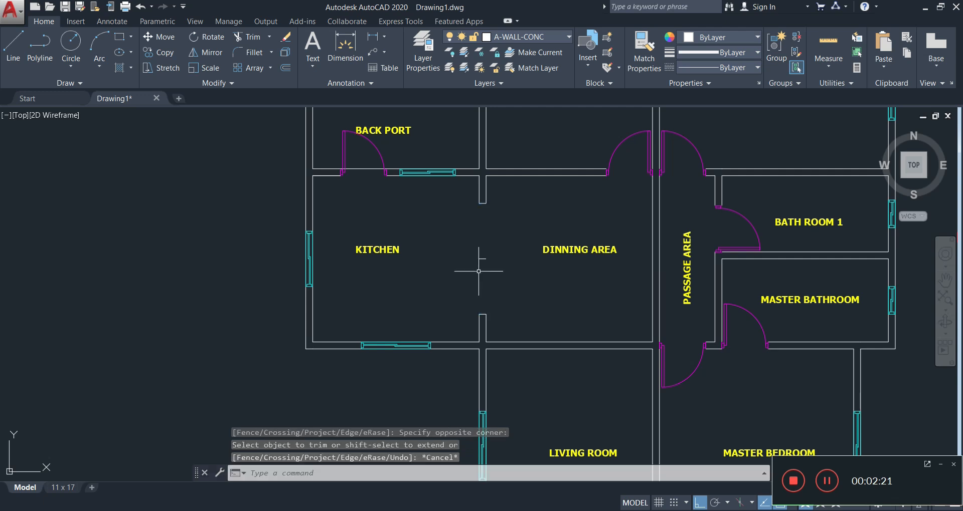
click(476, 256)
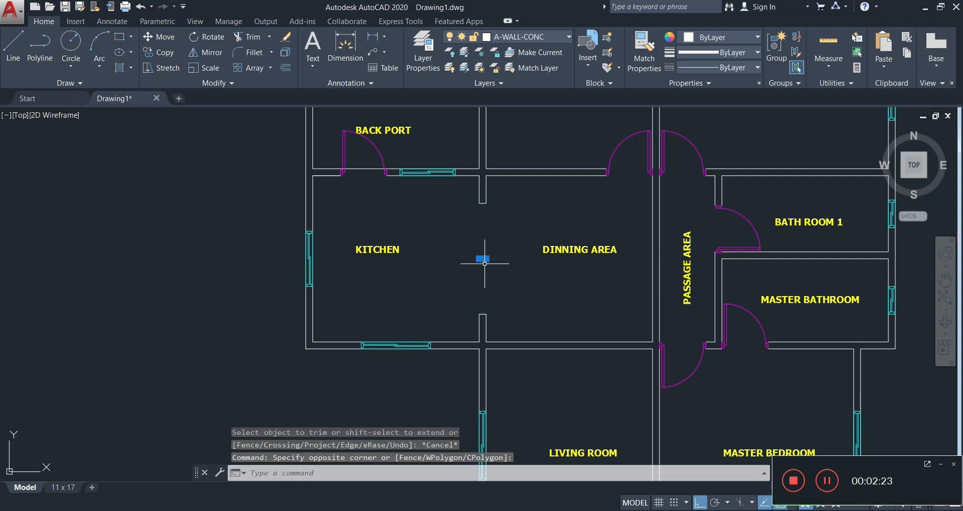
key(Escape)
Step: Draw a vertical line 2400 long across the new opening, along the dining-area face of the wall
text(l)
key(Return)
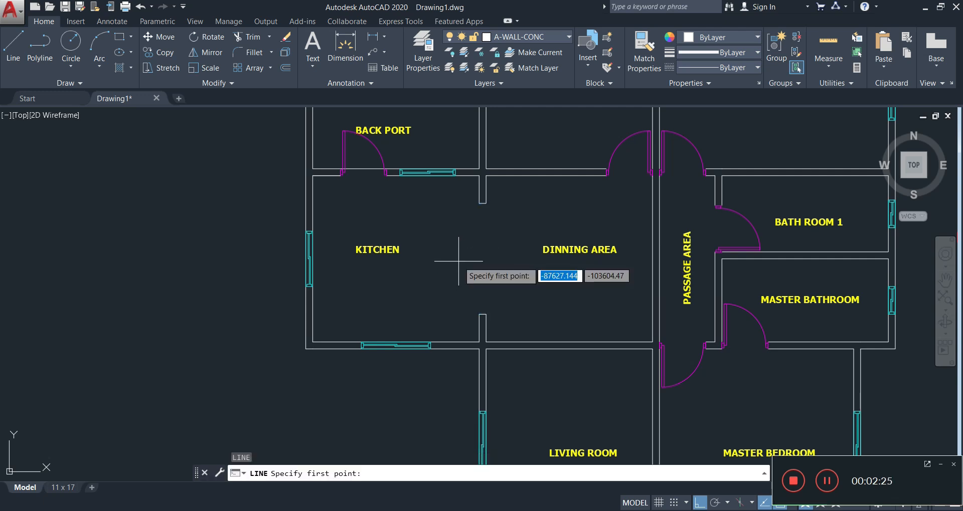
click(482, 204)
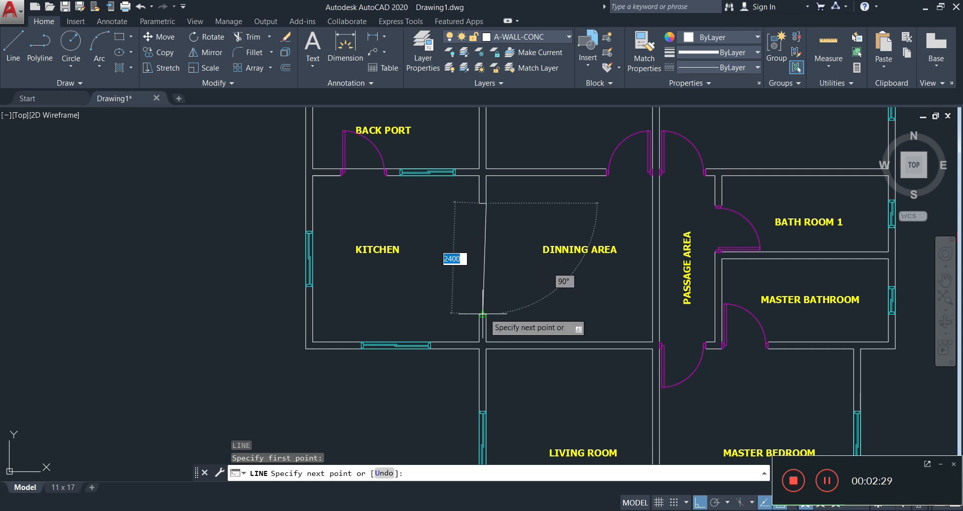
scroll(482, 315, up, 5)
click(467, 313)
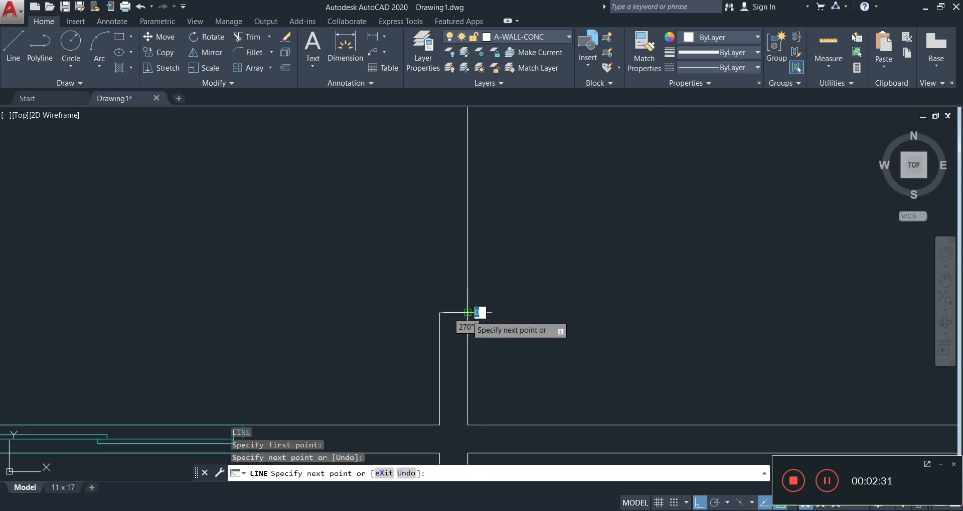
key(Return)
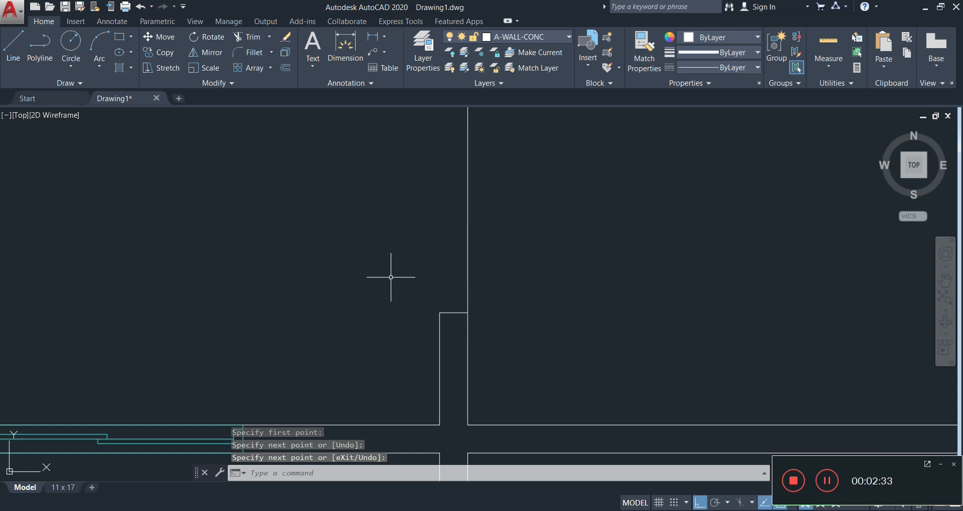
Step: Put the vertical line across the kitchen–dining opening on the A-FDNWALL layer
click(484, 139)
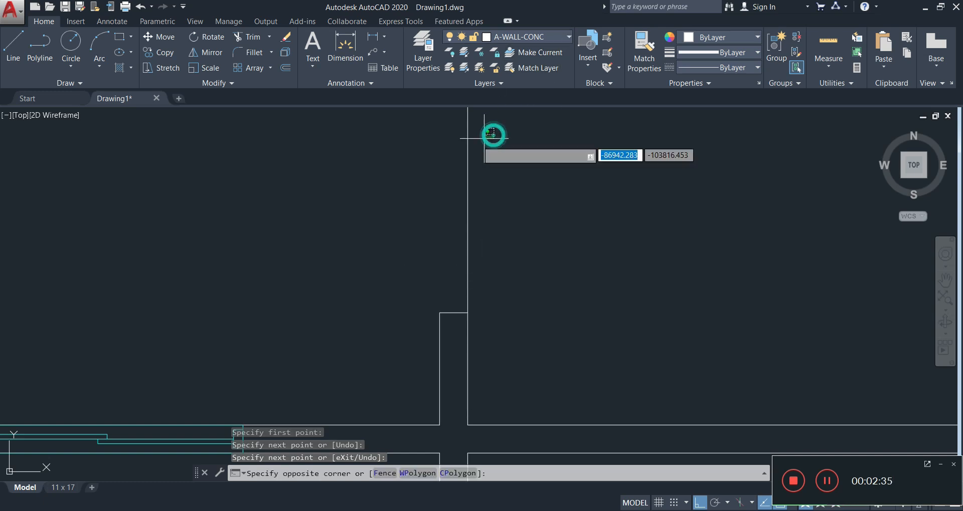
click(452, 133)
click(546, 40)
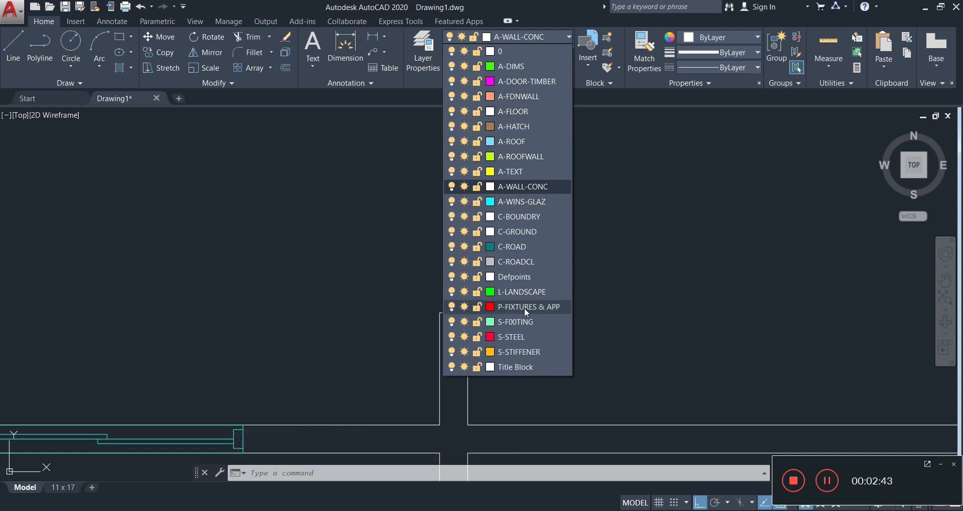
click(516, 96)
click(468, 251)
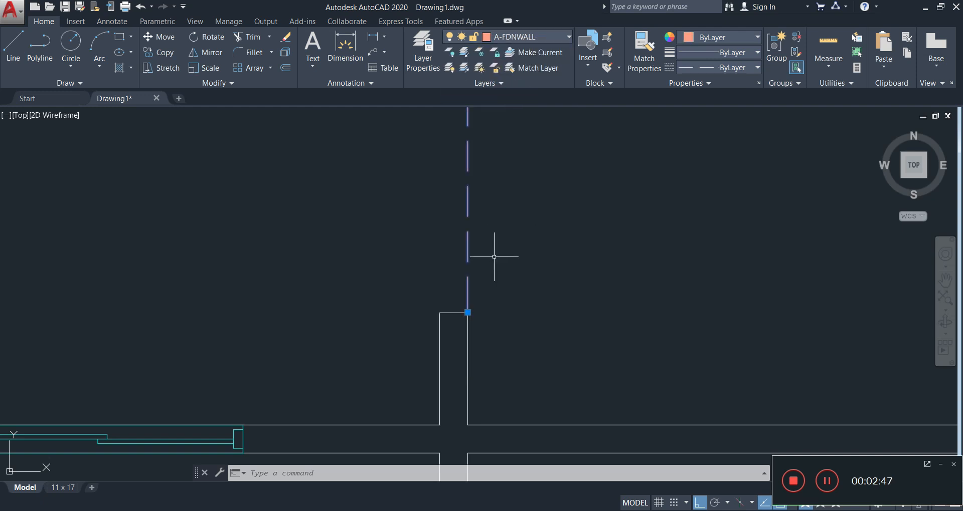
scroll(497, 255, down, 6)
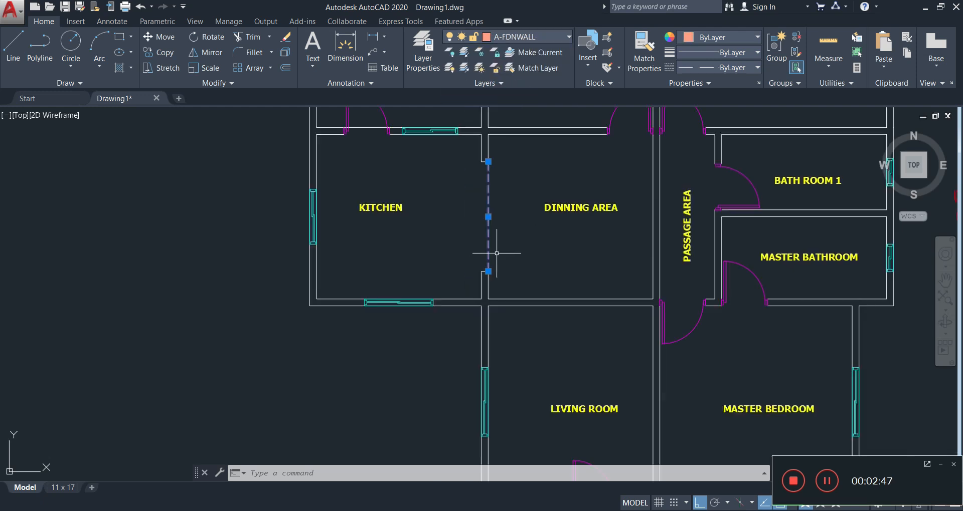
click(490, 153)
key(Escape)
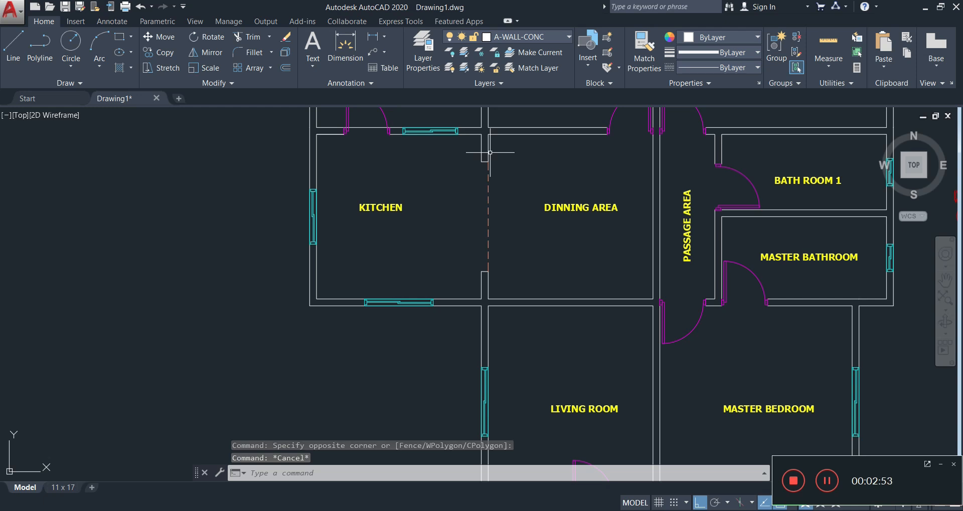
Step: Move the line across the kitchen–dining opening back to the A-WALL-CONC layer
click(498, 206)
click(464, 214)
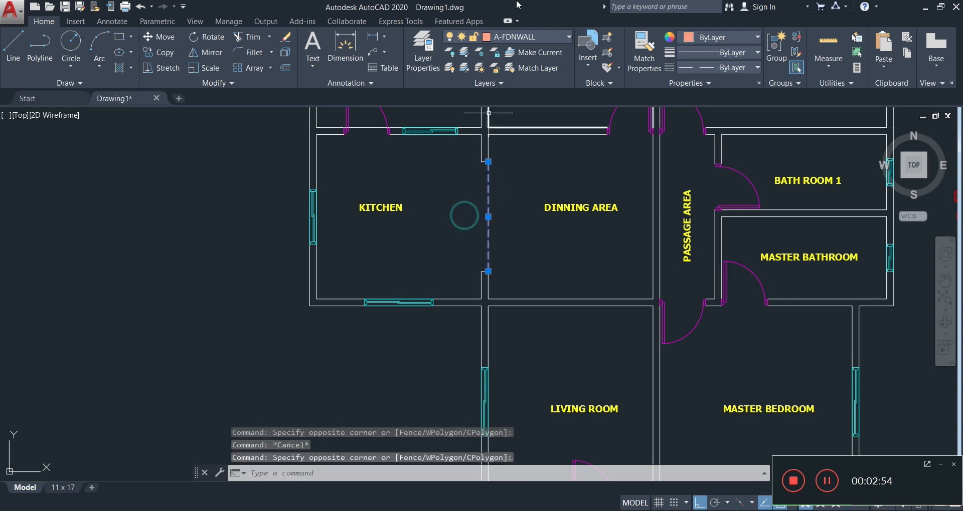
click(522, 37)
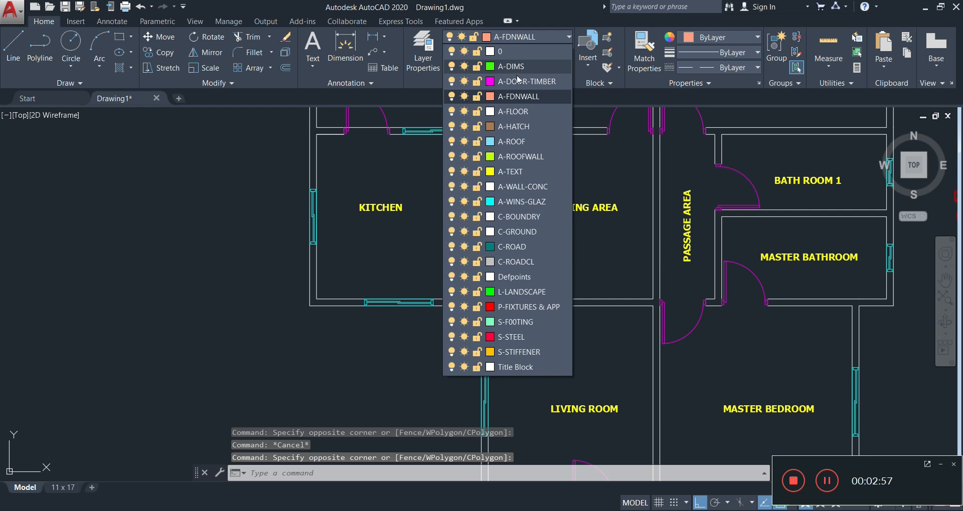
click(521, 187)
key(Escape)
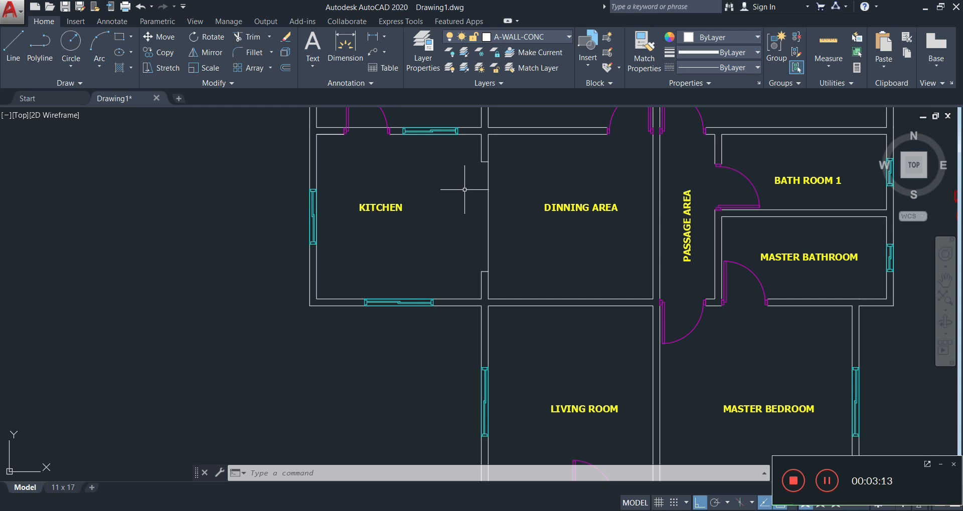
Step: Delete the vertical line spanning the kitchen–dining opening
click(491, 192)
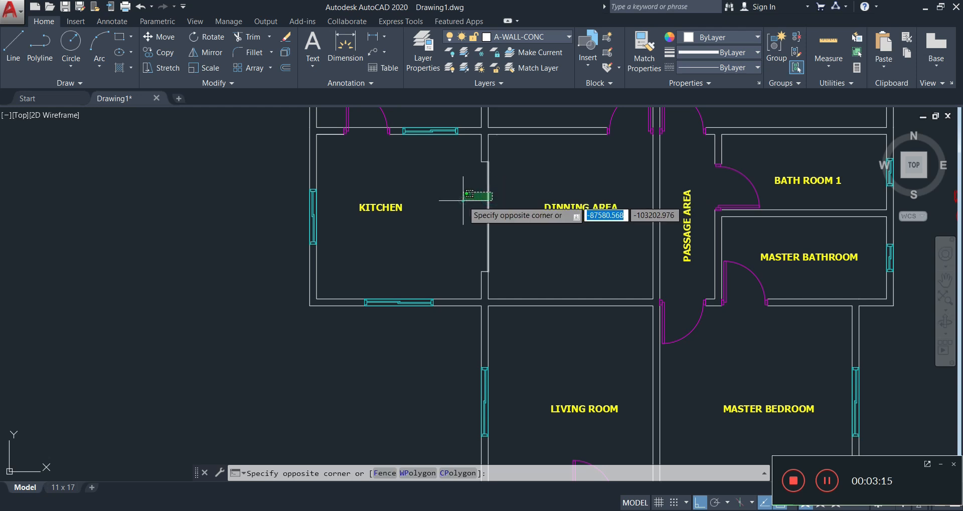
click(463, 201)
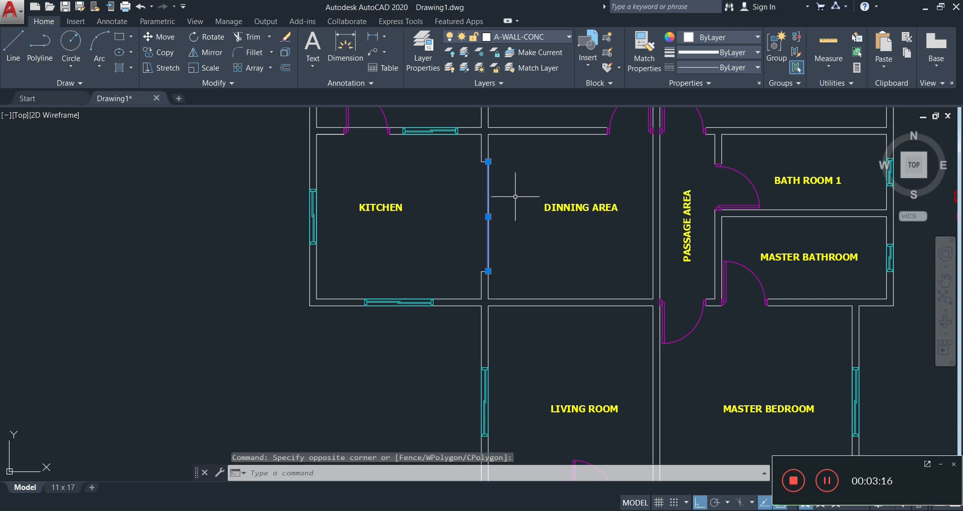
key(Delete)
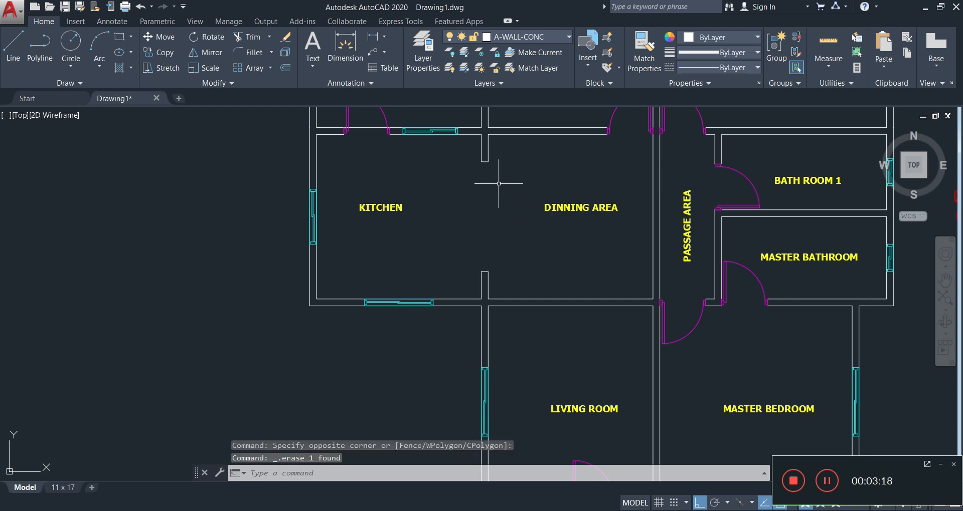
Step: Copy the two end lines of the kitchen–dining opening horizontally onto the wall between the dining area and the passage area
scroll(489, 156, up, 2)
click(487, 166)
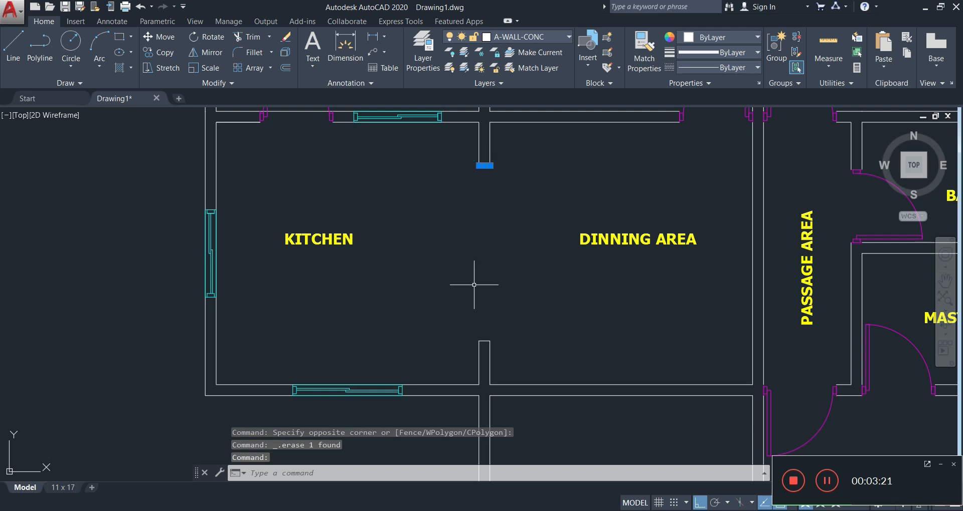
click(484, 341)
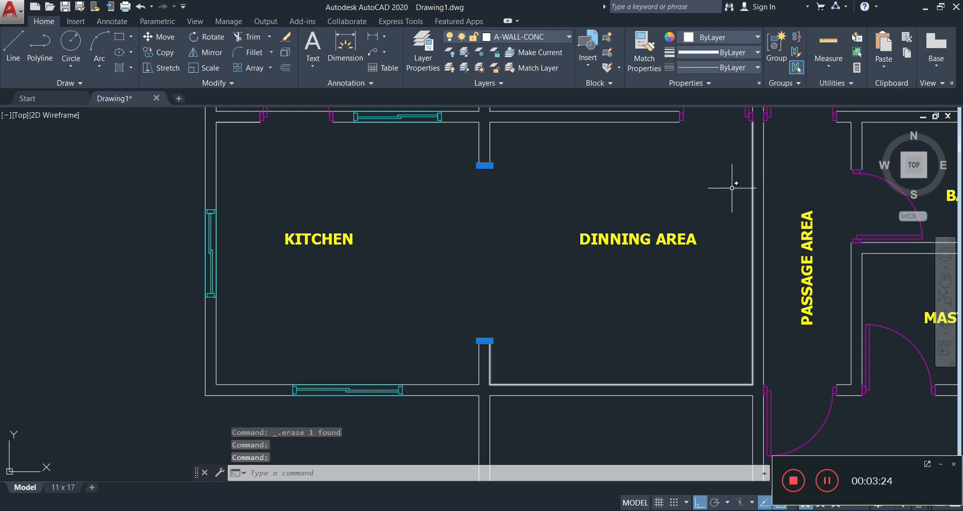
click(490, 165)
click(490, 166)
text(p)
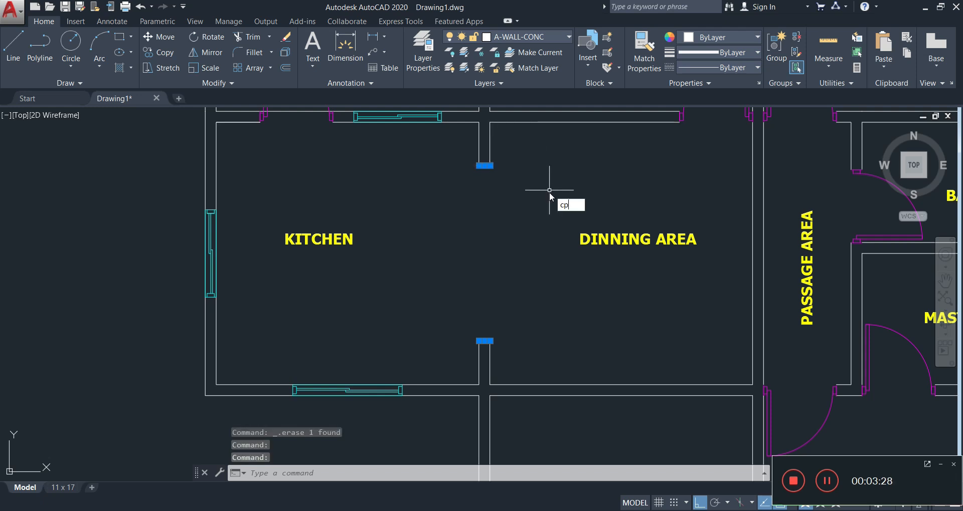
key(Return)
scroll(502, 172, up, 4)
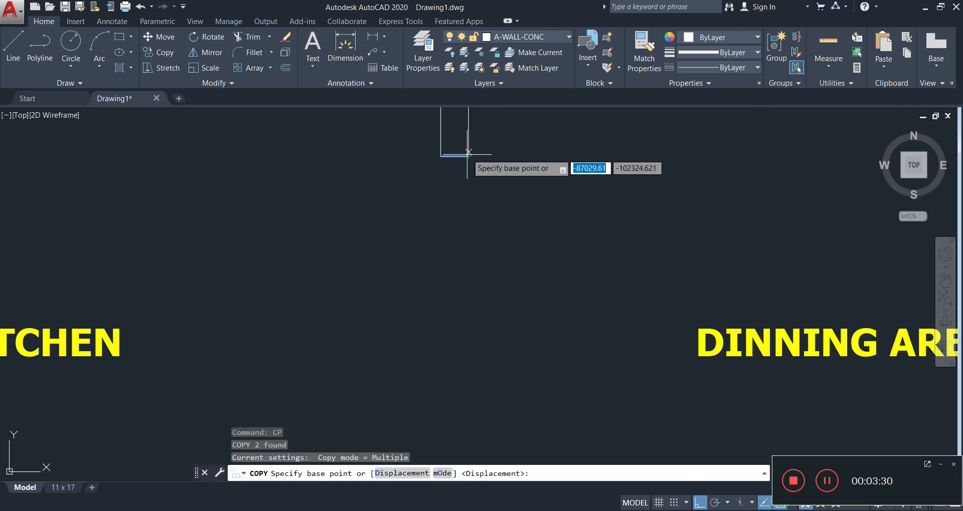
click(467, 156)
scroll(585, 155, down, 5)
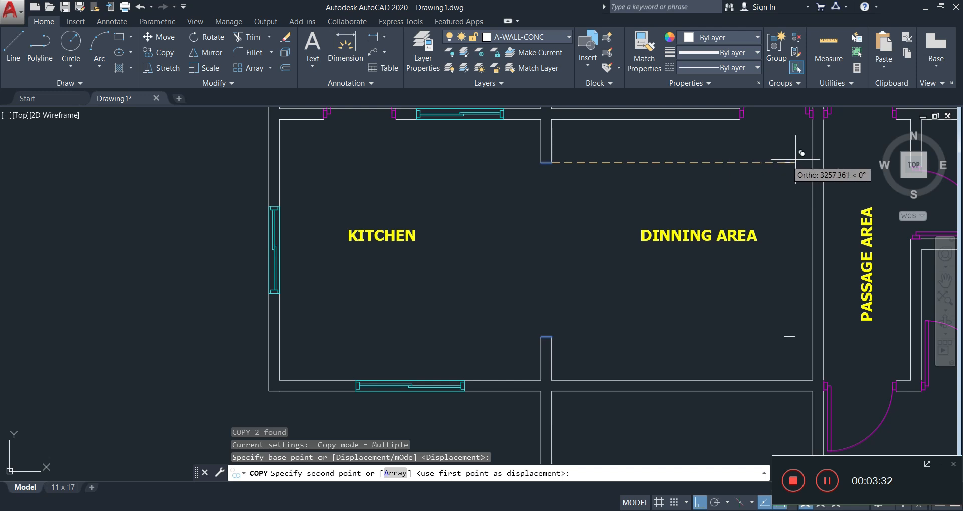
click(816, 159)
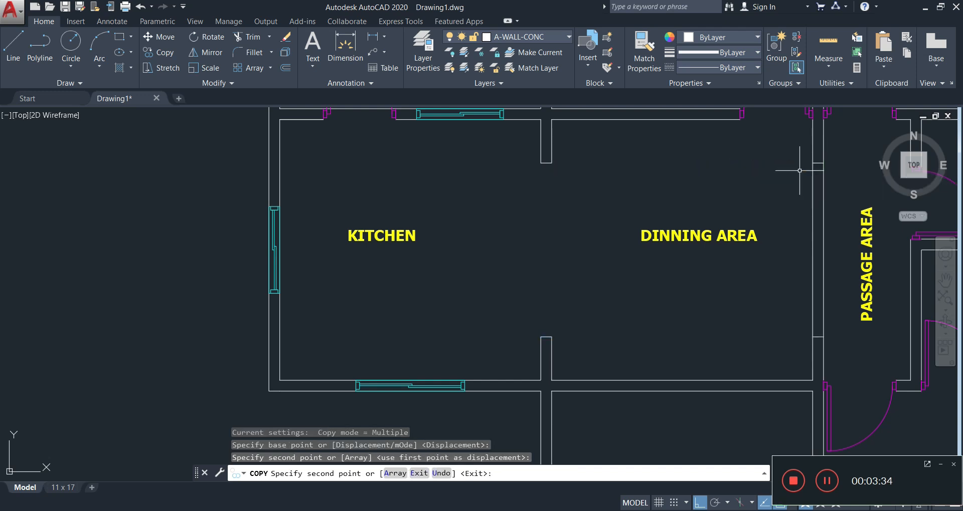
key(Escape)
Step: Trim both wall lines between the two copied end lines to open the dining area to the passage area
scroll(800, 202, down, 3)
middle_drag(808, 217, 706, 219)
text(tr)
key(Return)
key(Return)
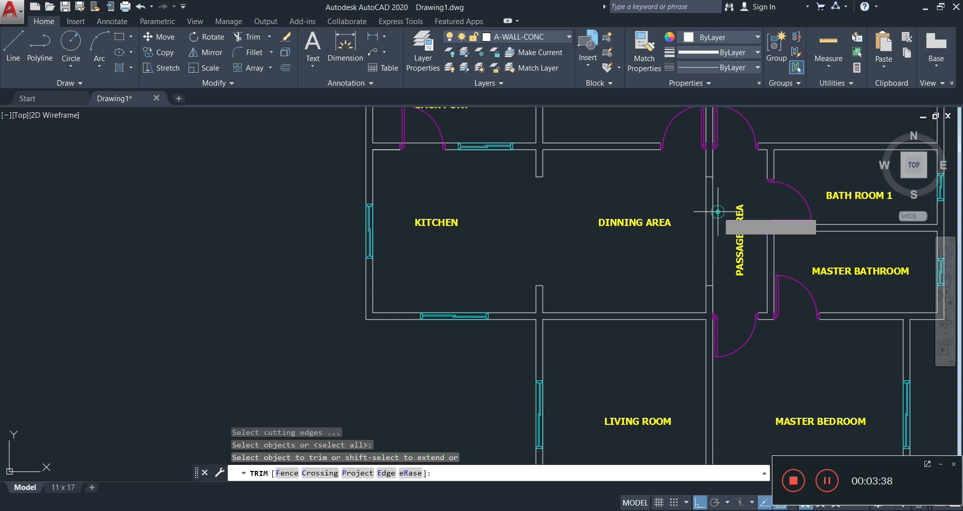
click(718, 212)
click(704, 214)
key(Escape)
Step: Draw a short line across the wall between the dining area and living room at the wall's midpoint
scroll(704, 215, down, 2)
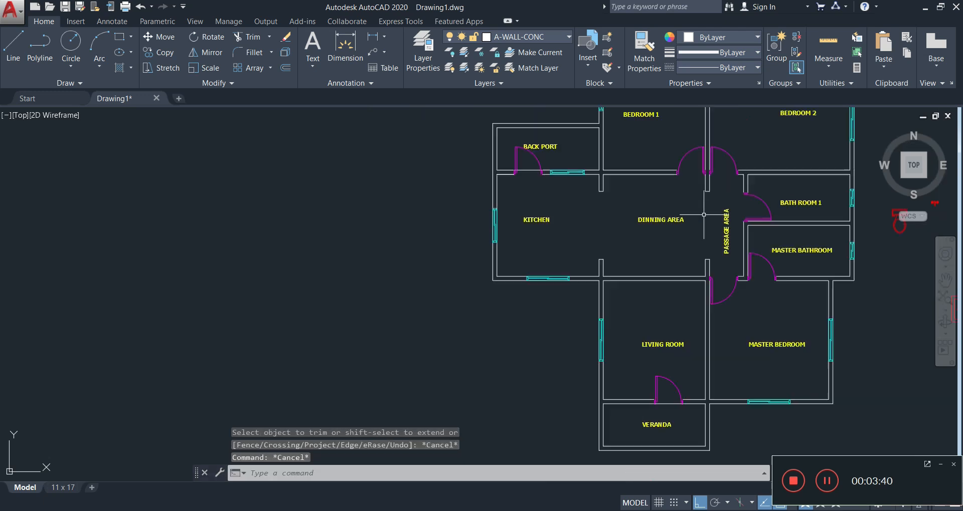
middle_drag(680, 307, 615, 284)
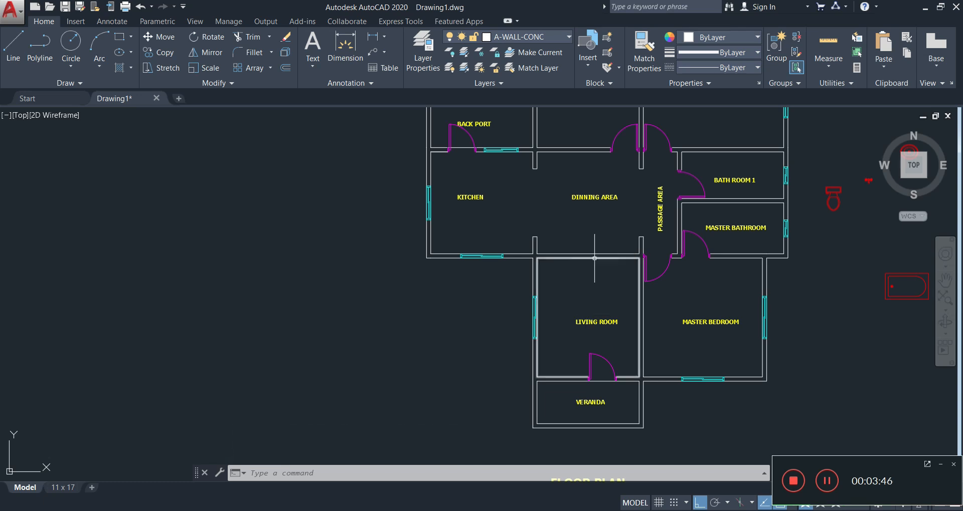
scroll(581, 265, up, 2)
text(l)
key(Return)
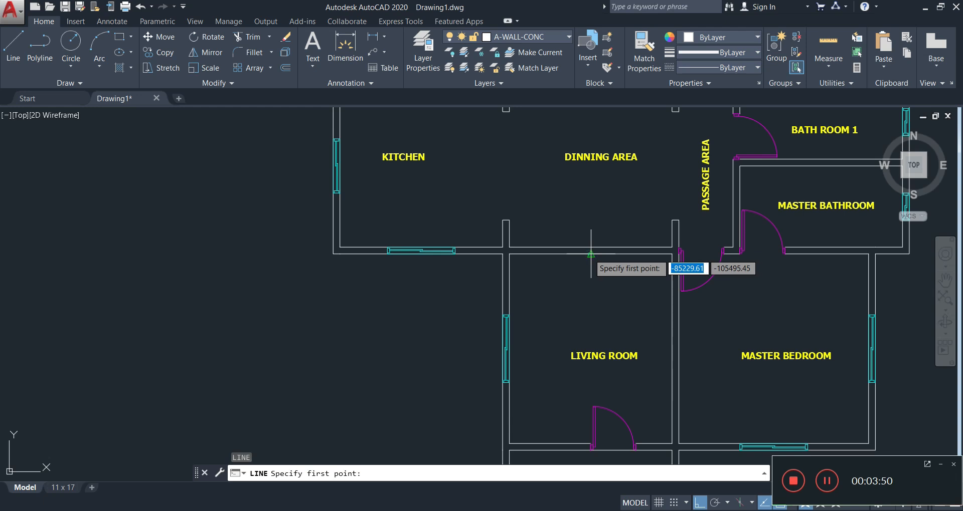
click(590, 255)
click(590, 248)
key(Escape)
key(Escape)
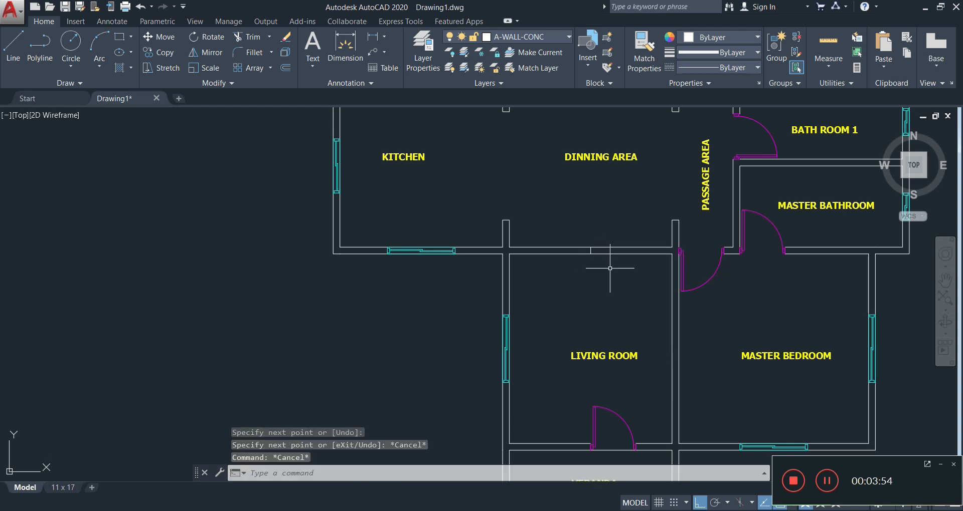
Step: Offset the midpoint line by 1200 to both sides along the dining–living room wall
text(o)
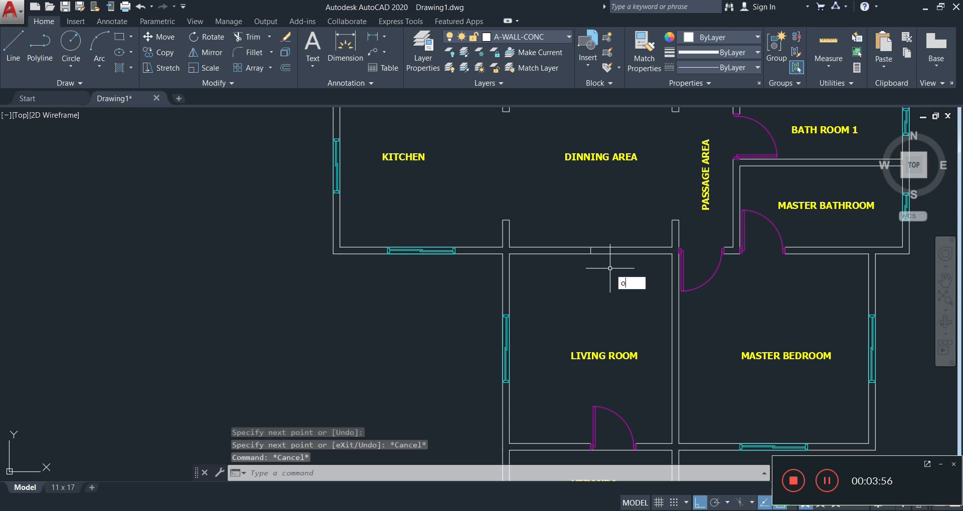
key(Return)
key(Return)
scroll(597, 263, up, 5)
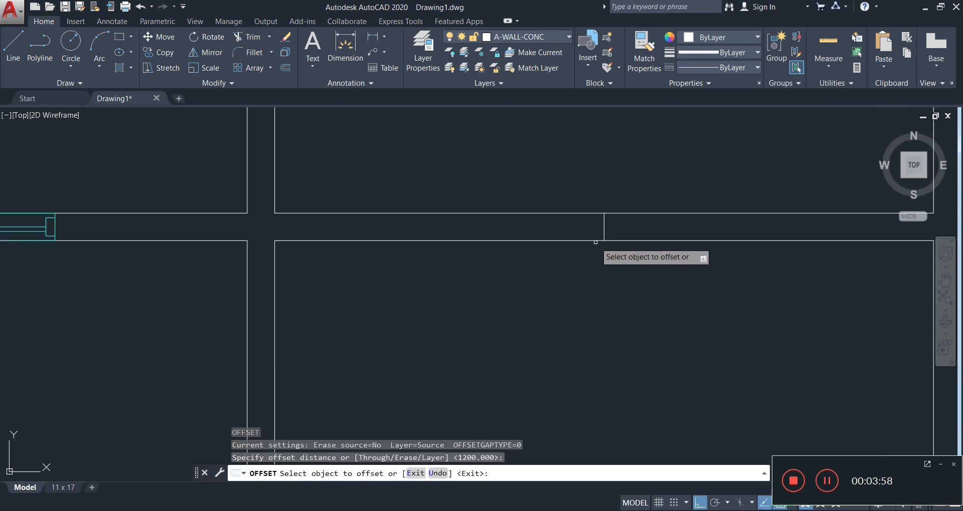
click(605, 226)
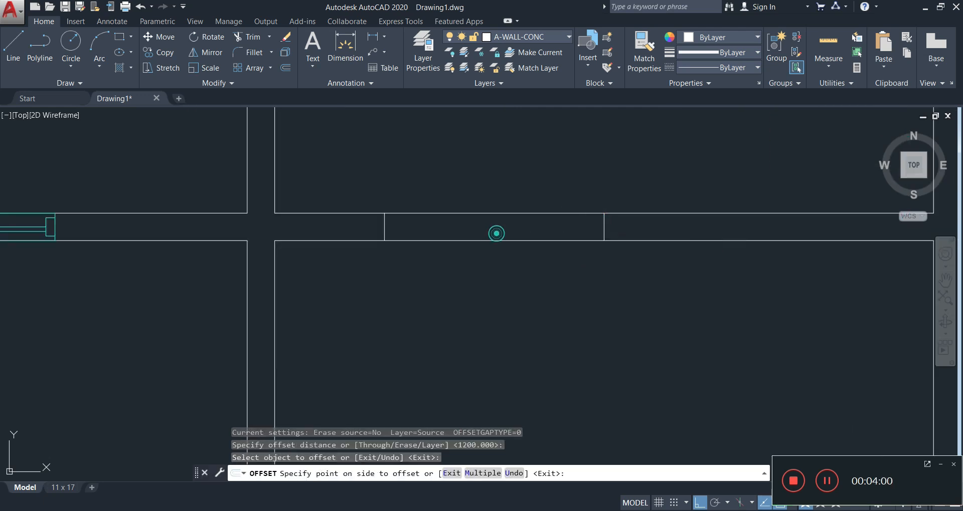
click(496, 230)
click(605, 232)
click(918, 223)
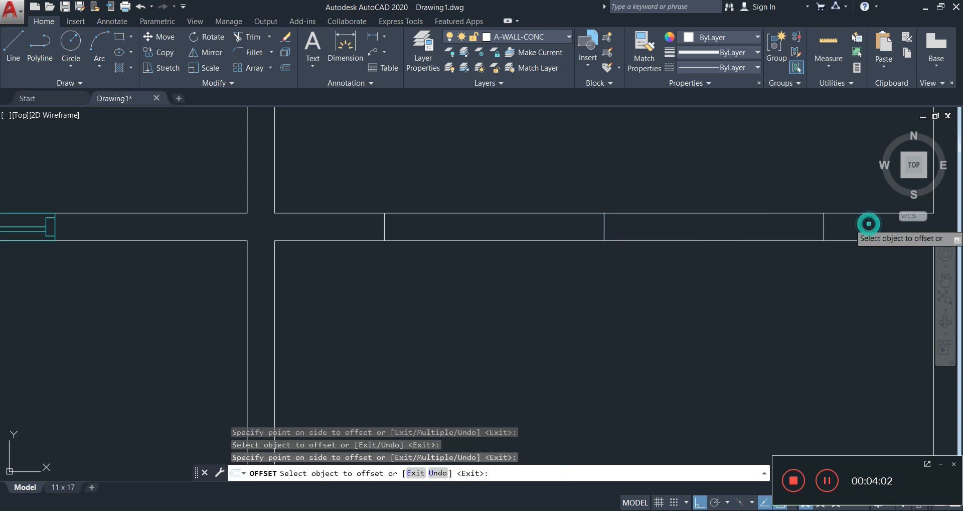
key(Escape)
key(Escape)
Step: Trim the wall lines between the two offset lines to open the dining area to the living room
text(te cor)
key(Return)
key(Return)
click(693, 195)
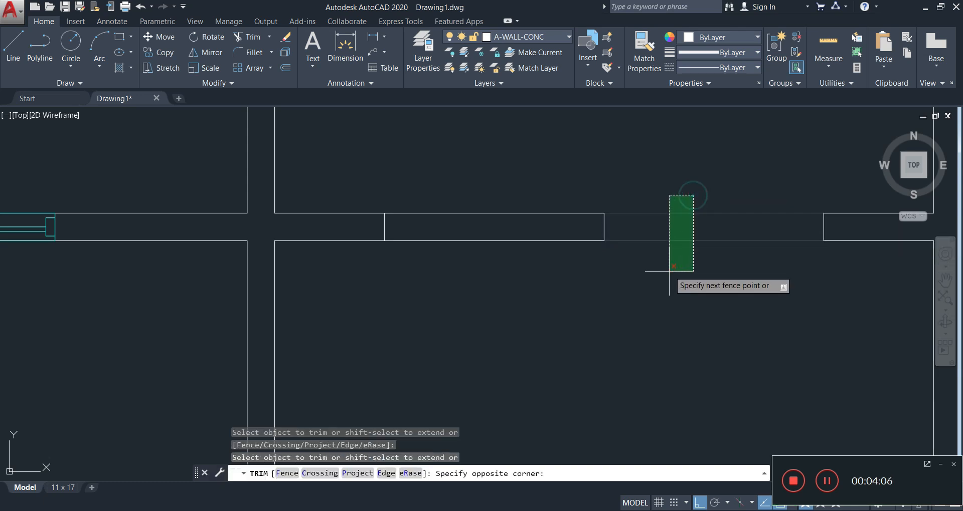
click(669, 271)
click(608, 191)
click(555, 265)
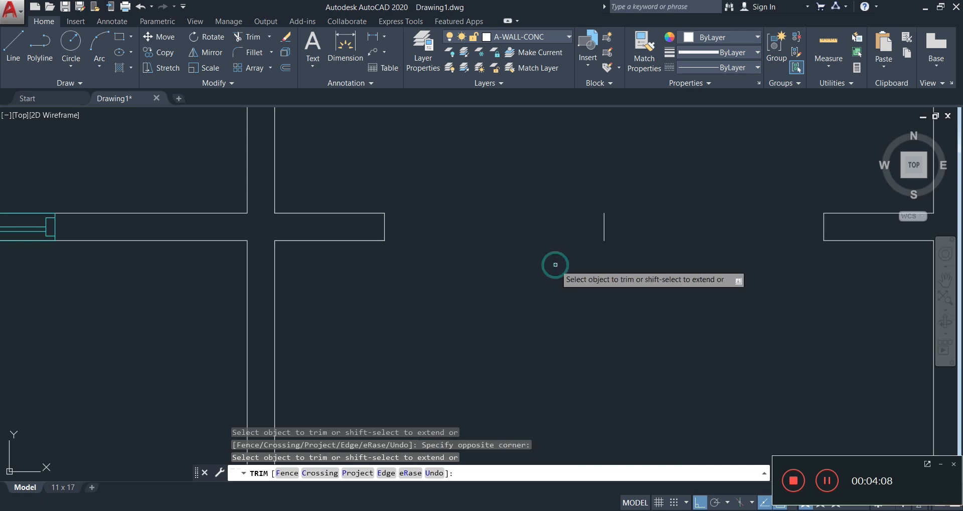
key(Escape)
Step: Delete the leftover centre line in the dining–living room opening
click(620, 227)
click(582, 248)
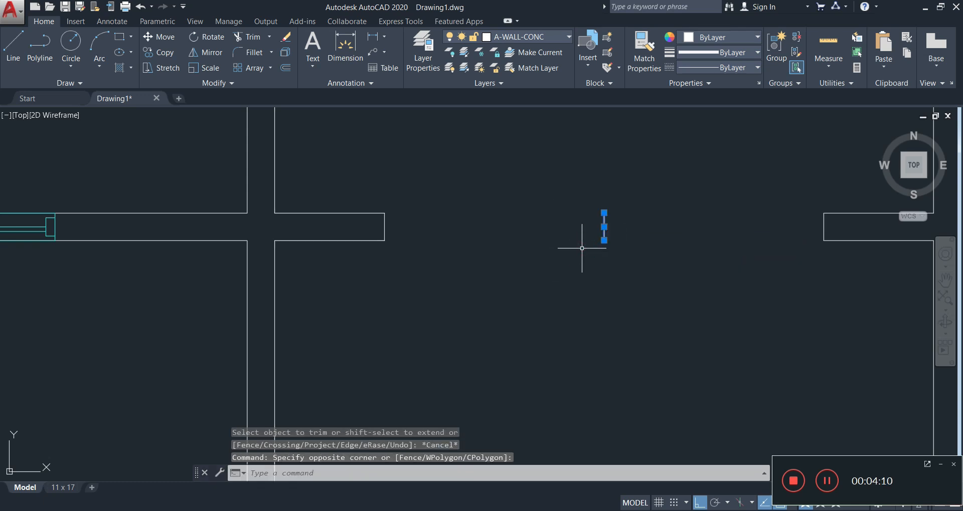
key(Delete)
scroll(581, 248, down, 6)
scroll(644, 243, down, 4)
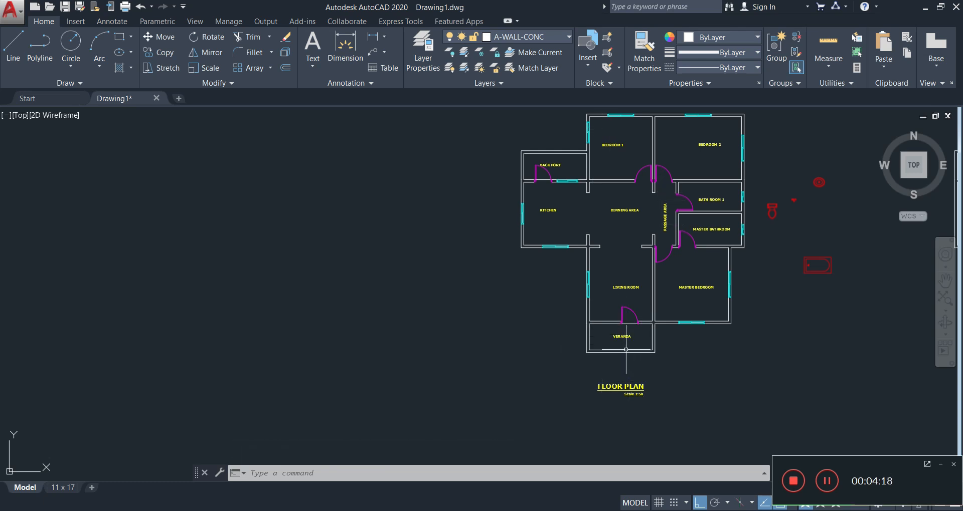
scroll(620, 334, up, 4)
scroll(667, 370, up, 2)
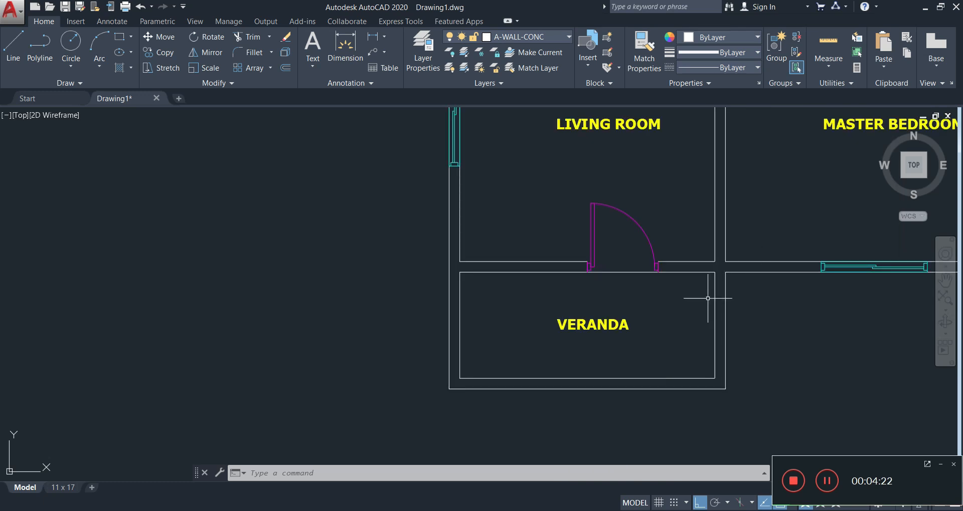
scroll(720, 279, up, 2)
scroll(696, 359, down, 2)
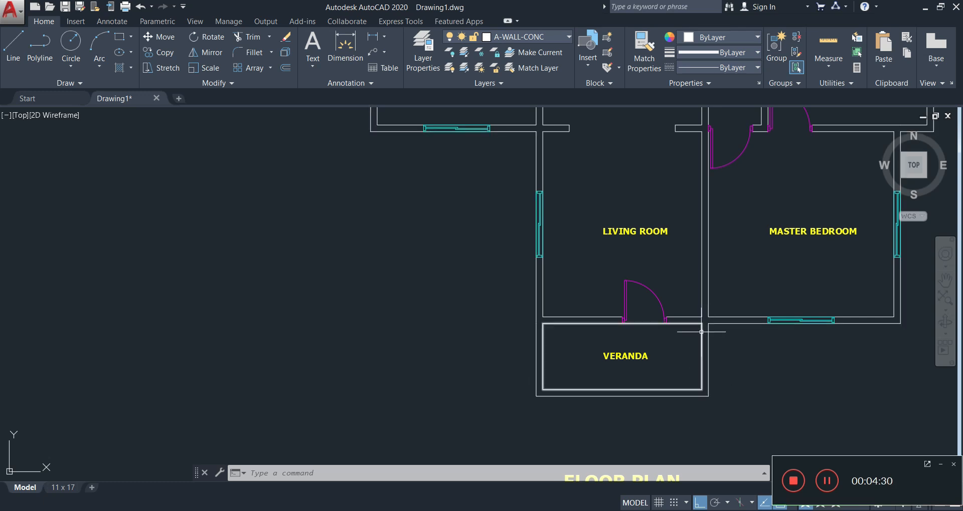
scroll(538, 338, down, 5)
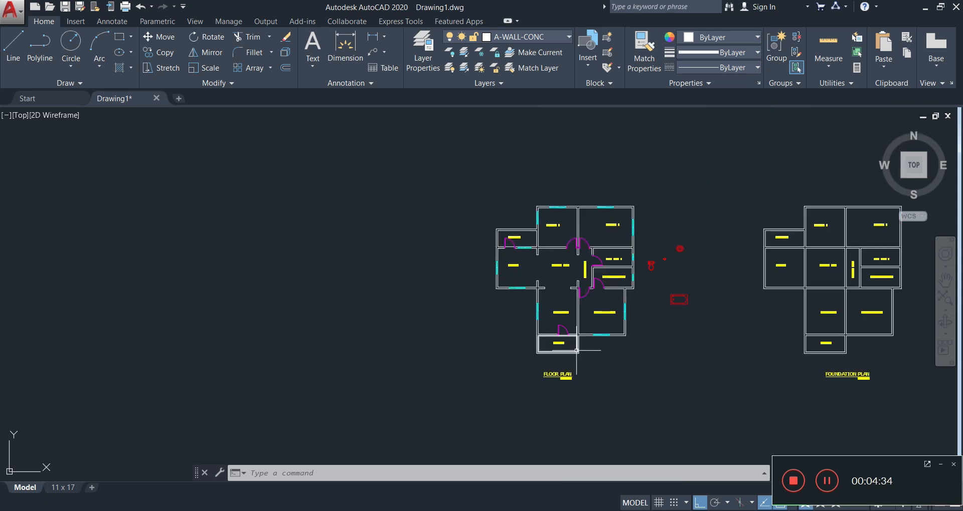
Step: Draw a vertical line about 387 long downward from the veranda's outer lower-right corner
scroll(577, 352, up, 6)
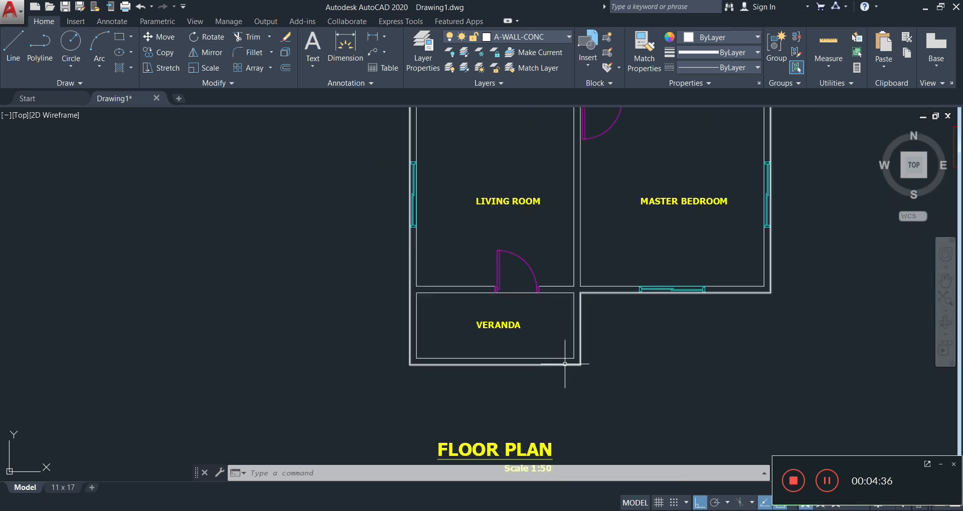
scroll(571, 360, up, 3)
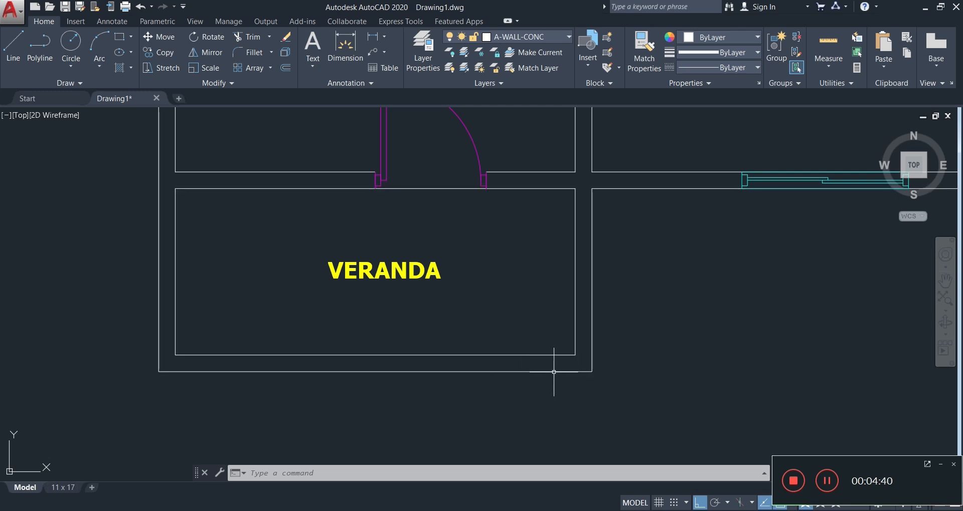
text(l)
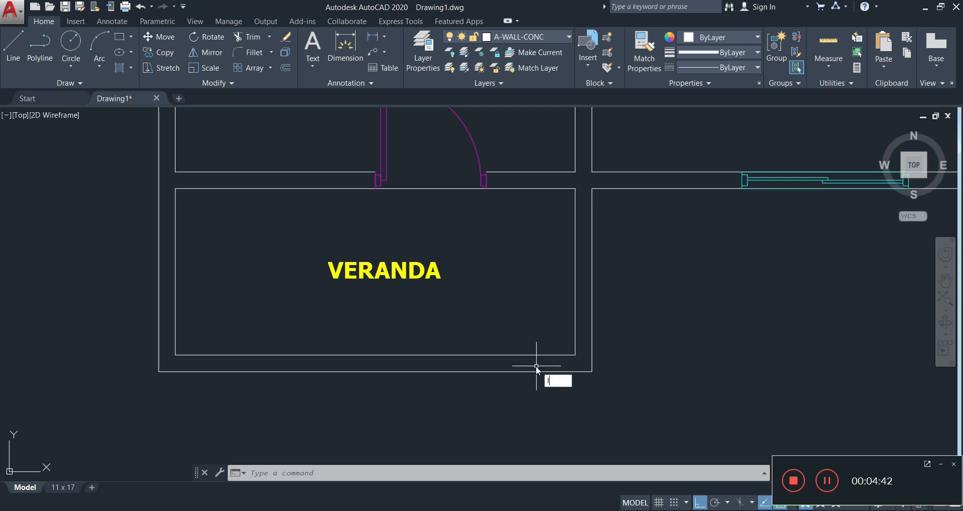
key(Return)
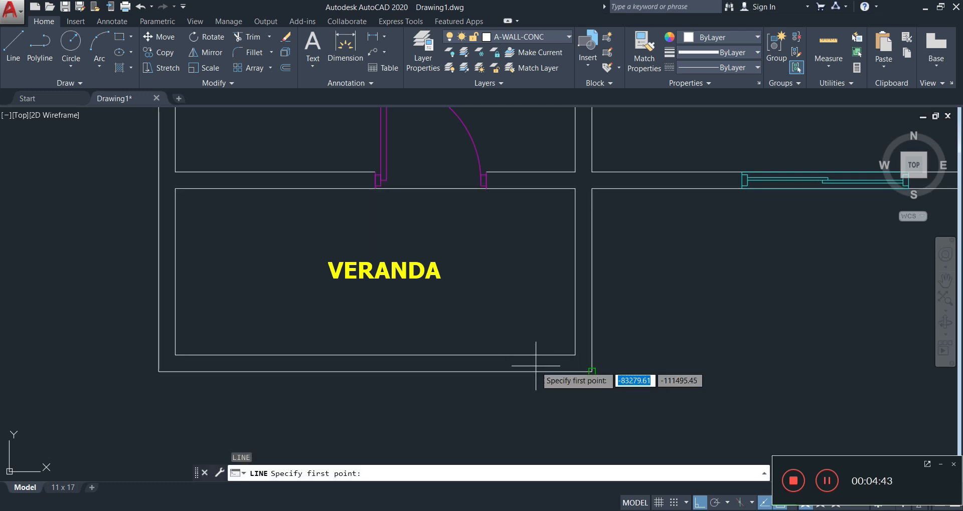
click(591, 375)
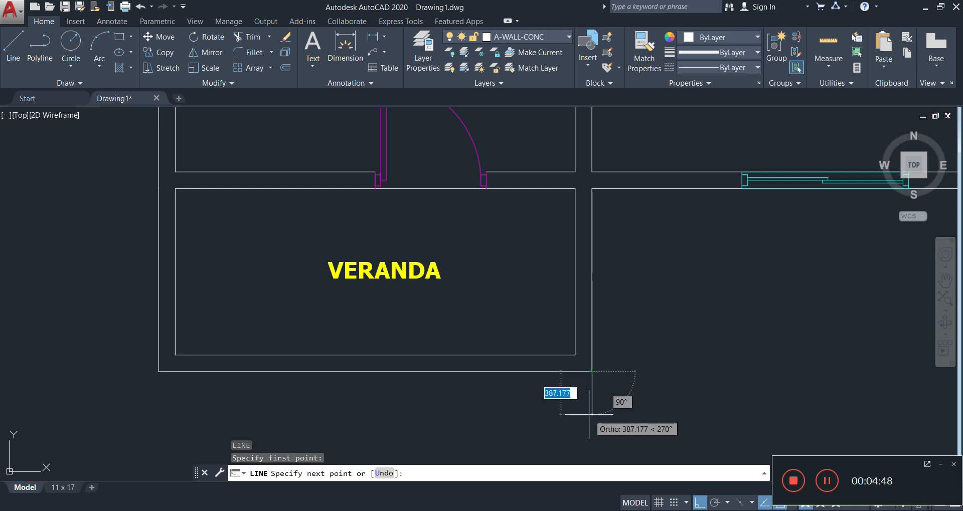
key(Return)
key(Escape)
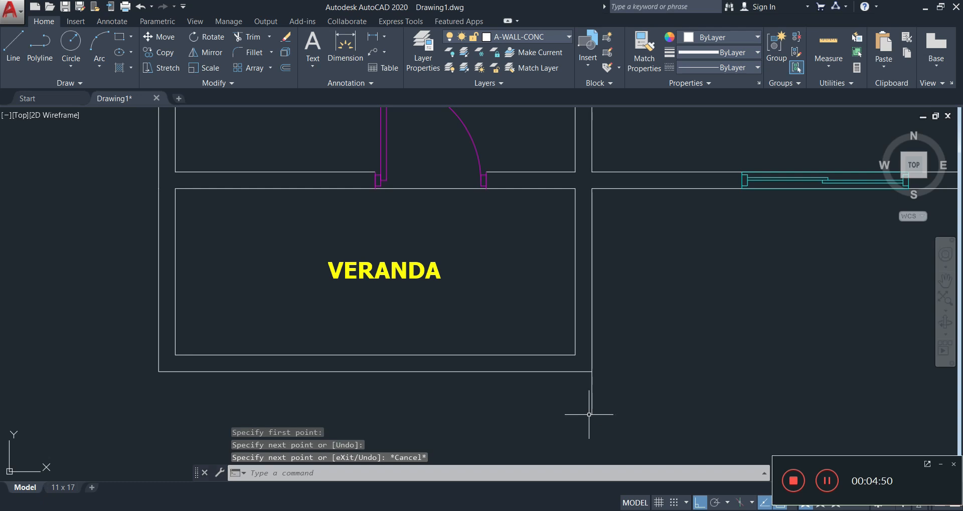
Step: Offset the vertical line below the veranda corner by 300 to its left
text(o)
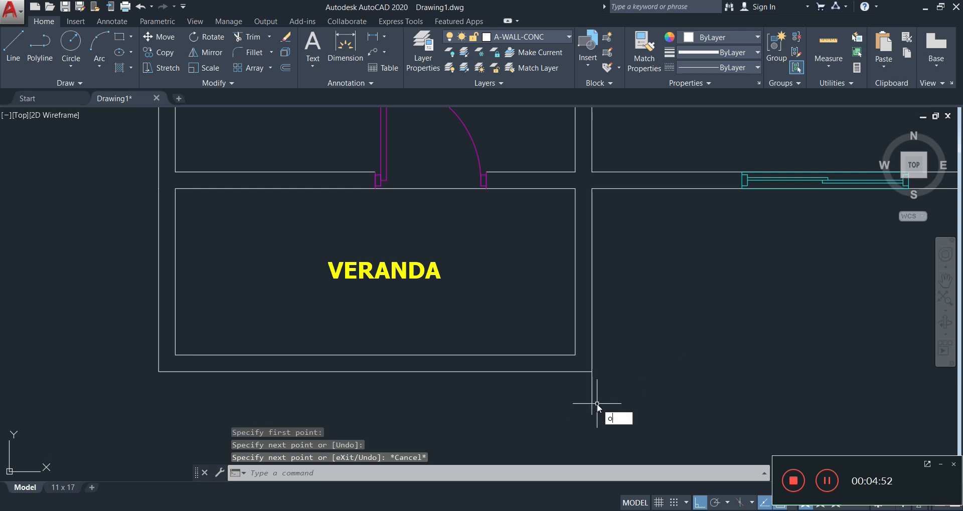
key(Return)
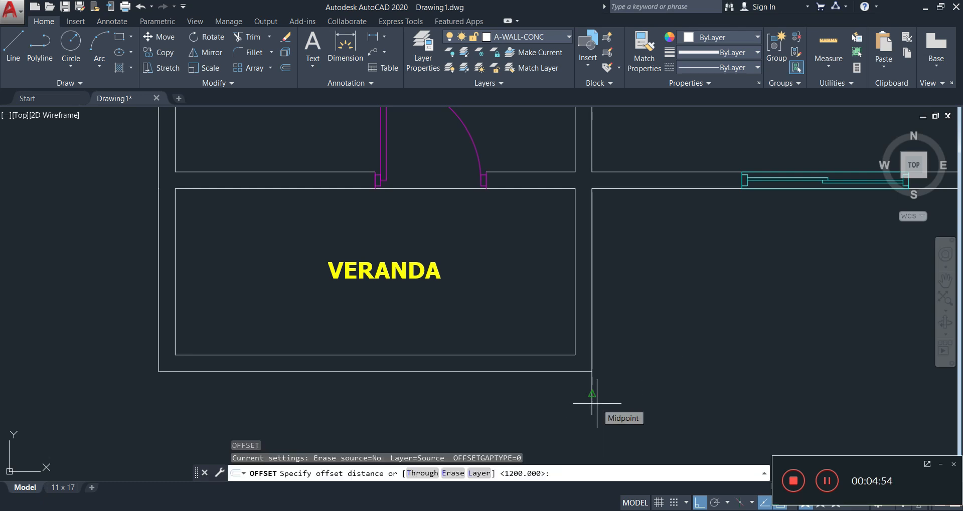
text(300)
key(Return)
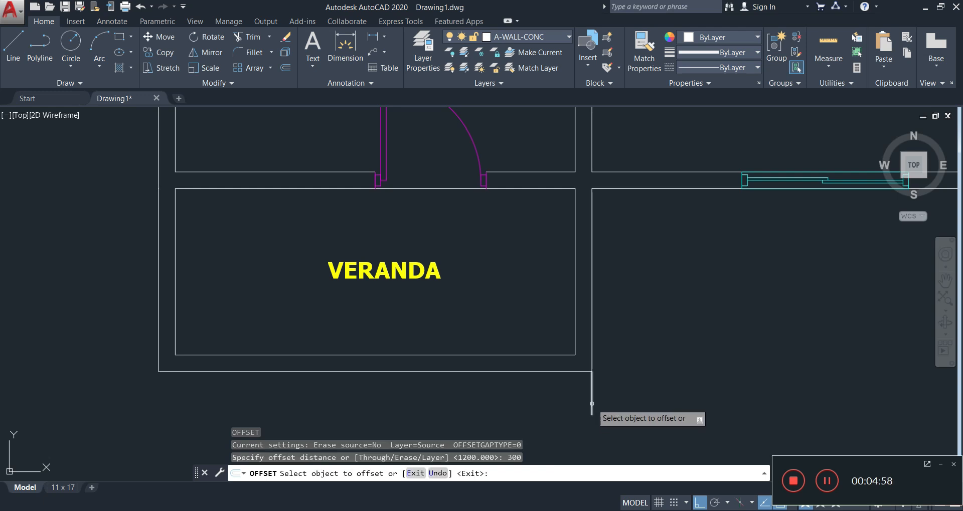
click(592, 404)
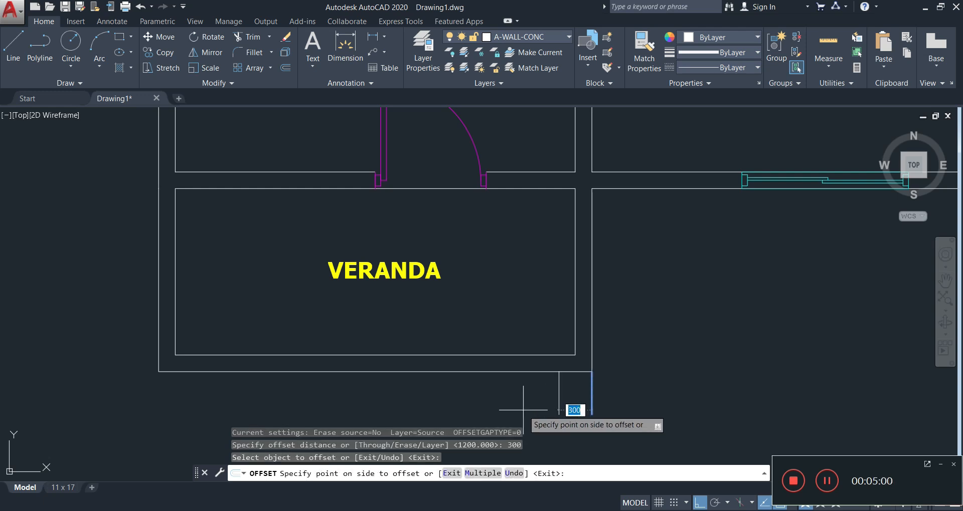
click(523, 410)
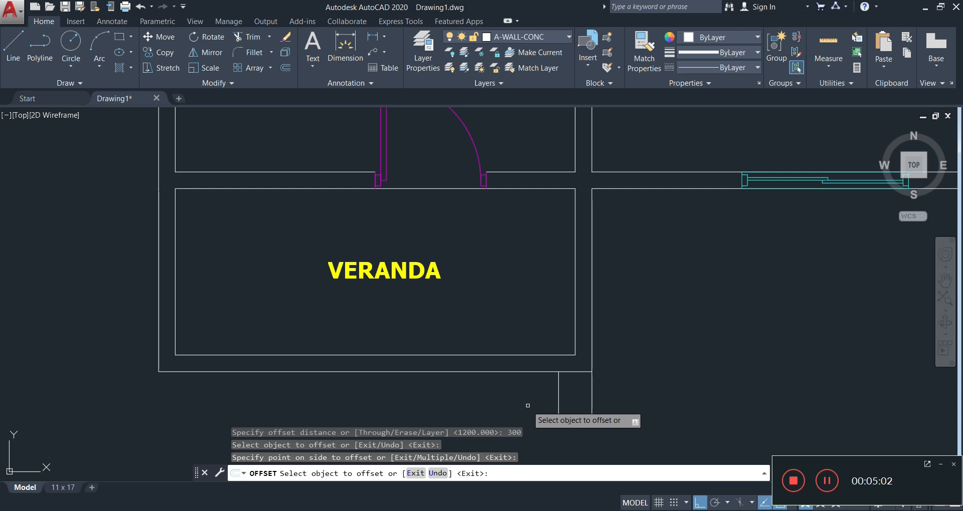
key(Escape)
Step: Extend the offset line below the veranda up to the inner line of the front wall
click(537, 346)
click(522, 362)
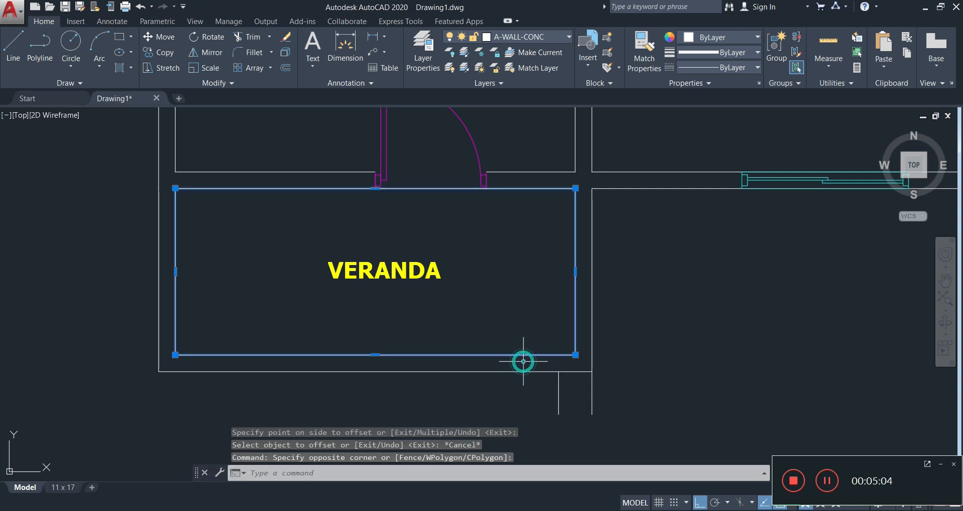
key(Return)
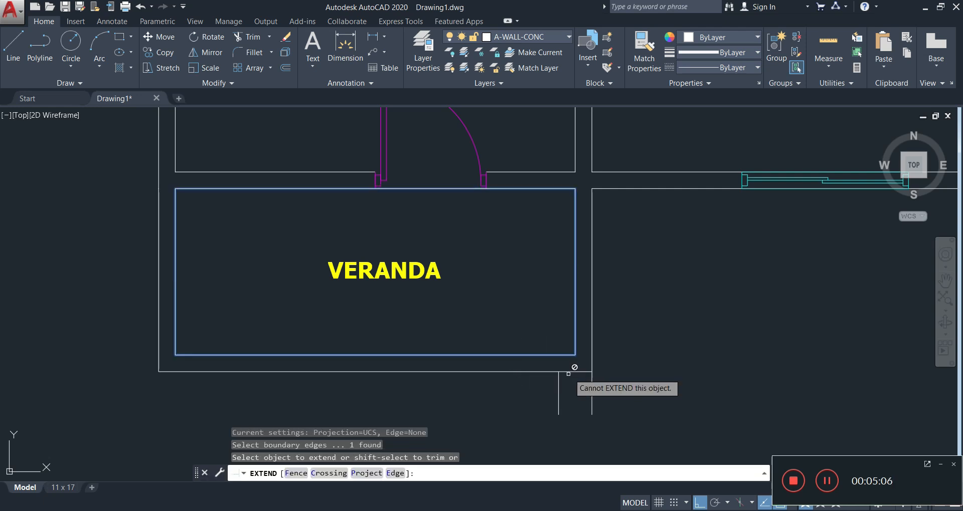
click(559, 382)
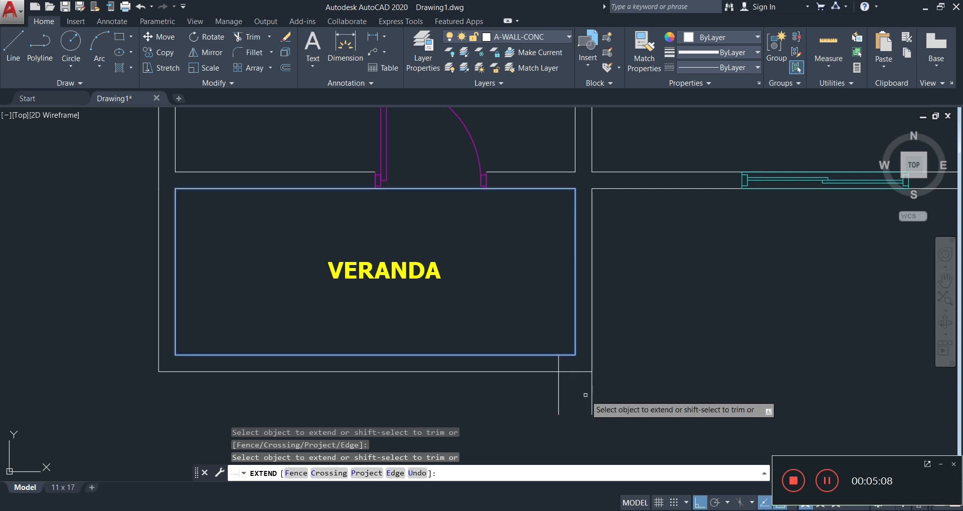
key(Escape)
Step: Delete the original vertical line below the veranda's outer lower-right corner
click(600, 394)
click(583, 400)
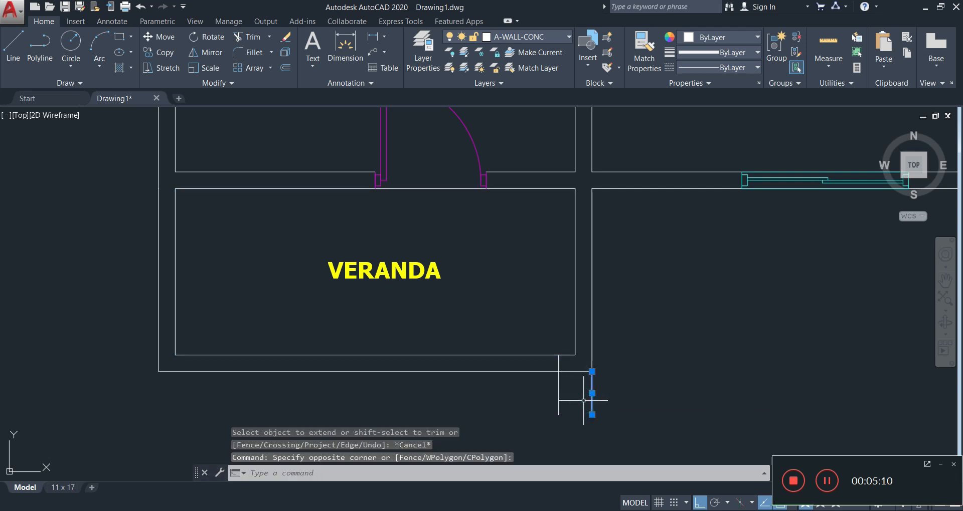
key(Delete)
Step: Trim off the part of the offset line that projects below the veranda's outer front wall line
text(tr)
key(Return)
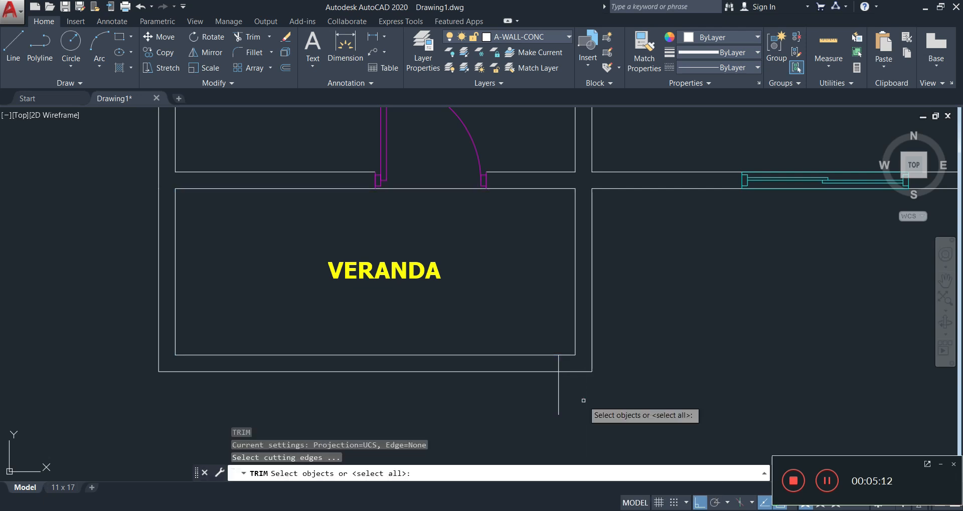
key(Return)
click(575, 390)
click(540, 397)
key(Escape)
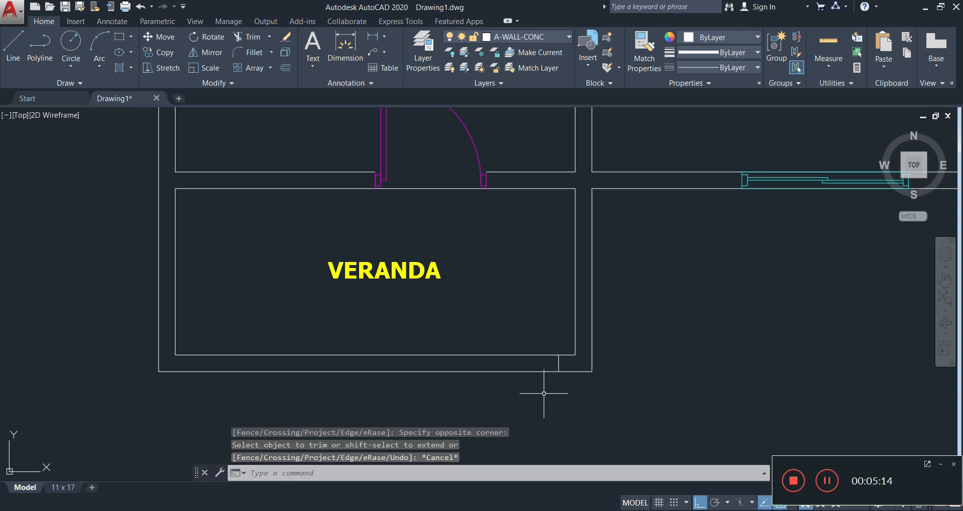
Step: Mirror the short line across the front wall about the veranda's vertical centre axis, keeping the source line
click(557, 370)
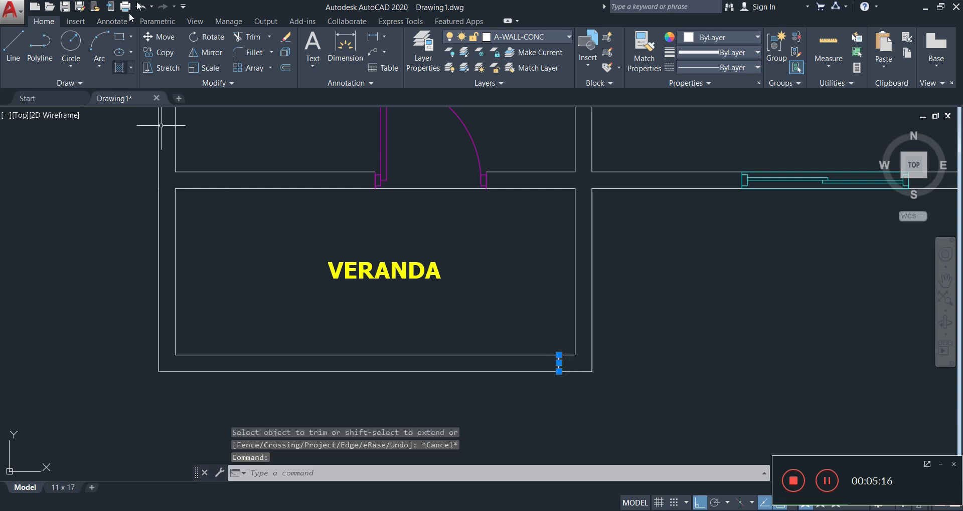
click(199, 53)
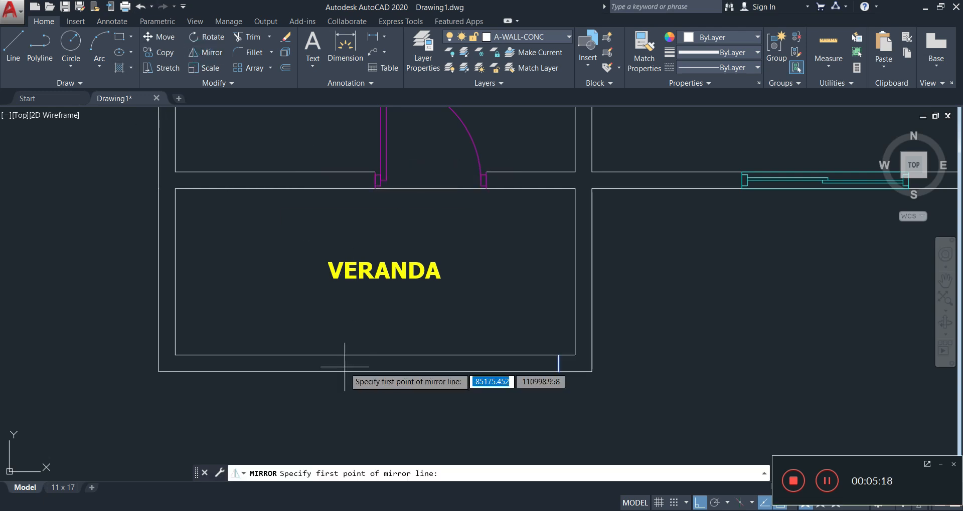
click(367, 377)
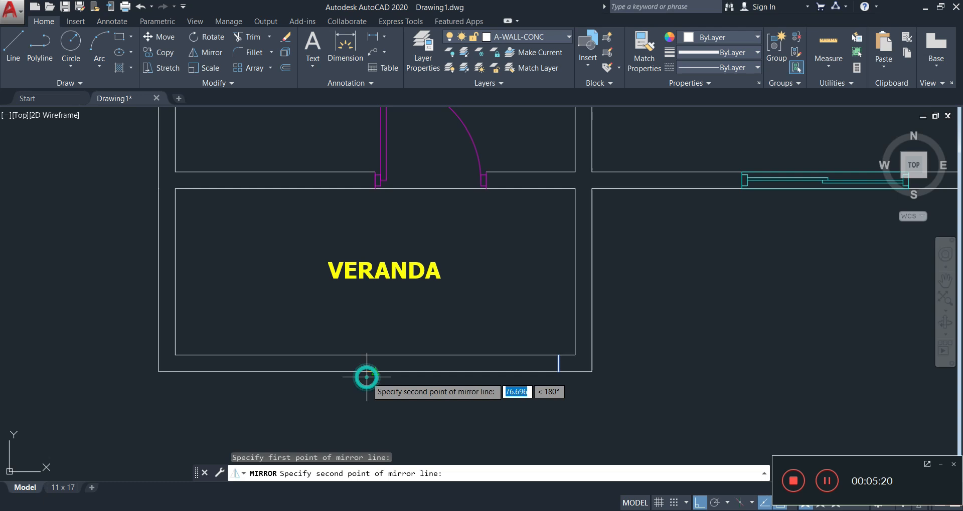
click(367, 407)
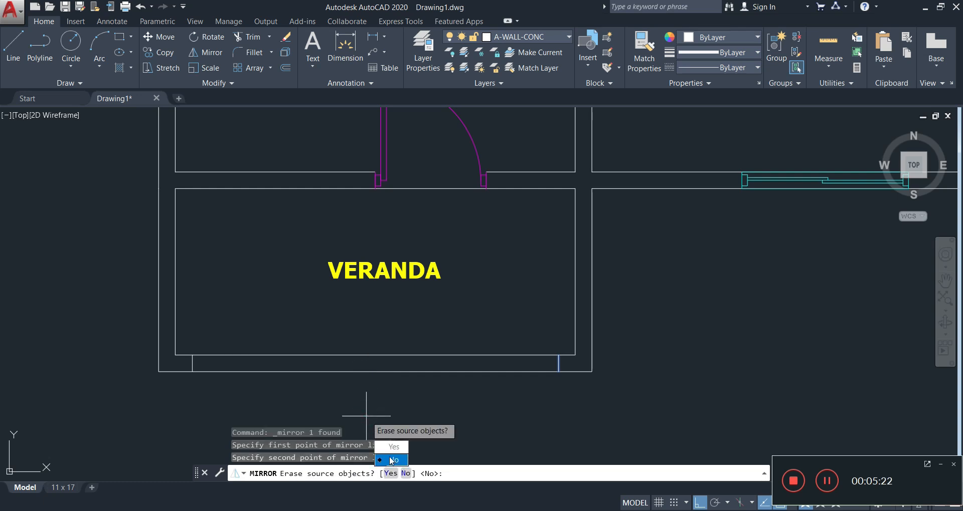
click(390, 459)
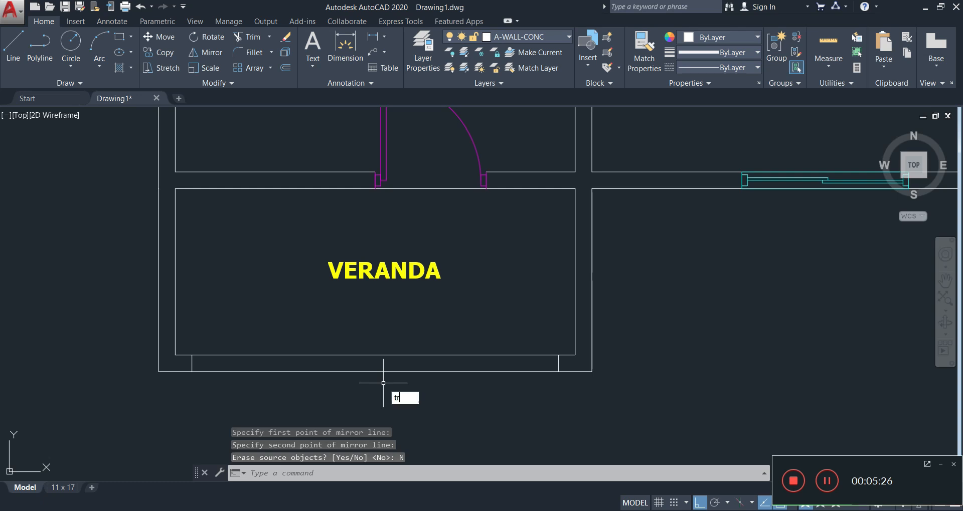
key(Return)
click(394, 345)
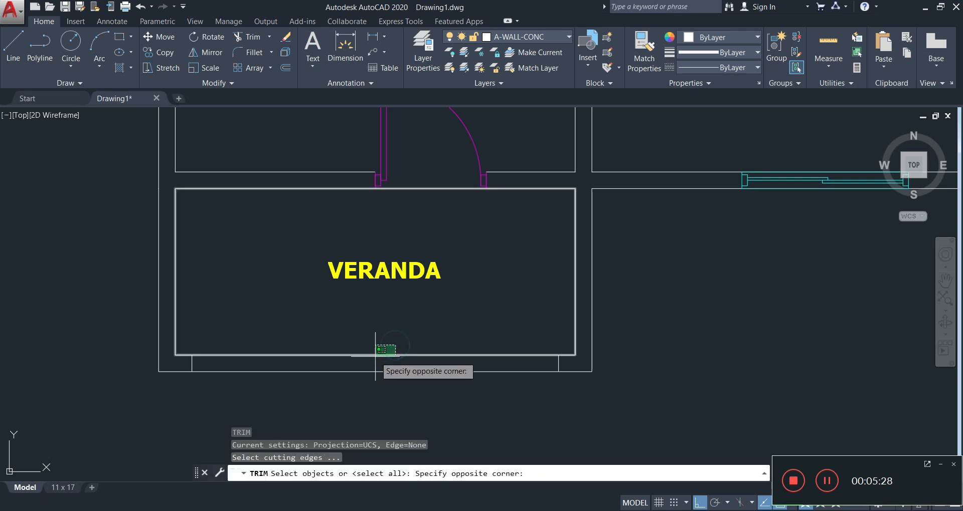
click(375, 353)
key(Escape)
key(Escape)
Step: Trim the veranda's inner front wall line between the two short cross lines
text(t)
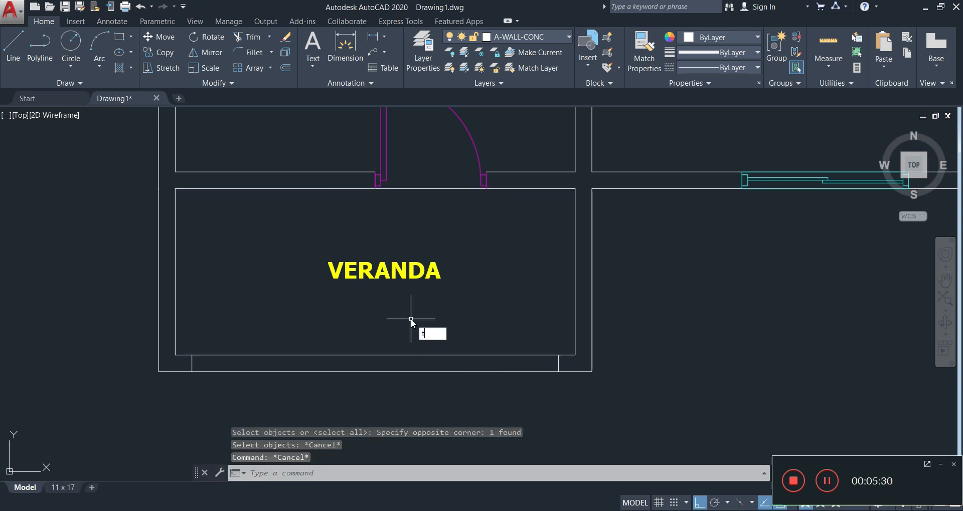
text(r)
key(Return)
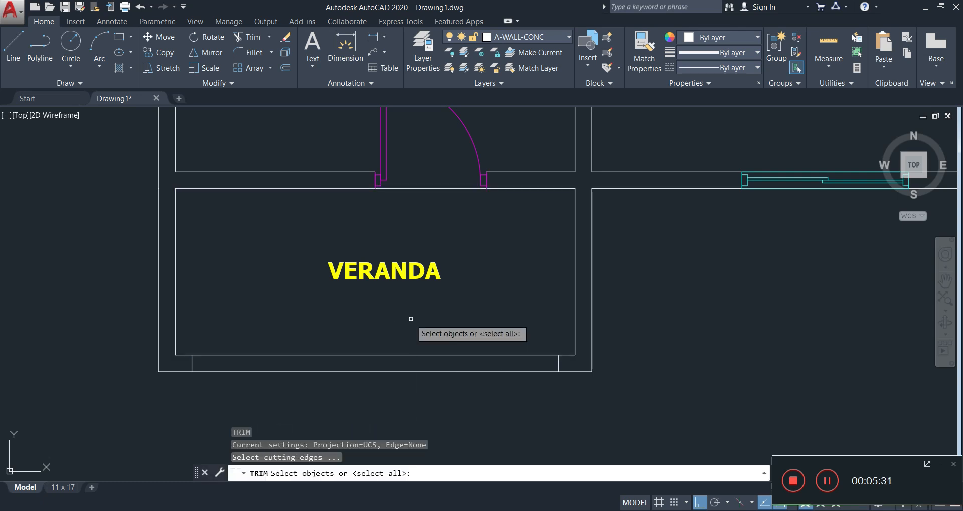
key(Return)
click(371, 354)
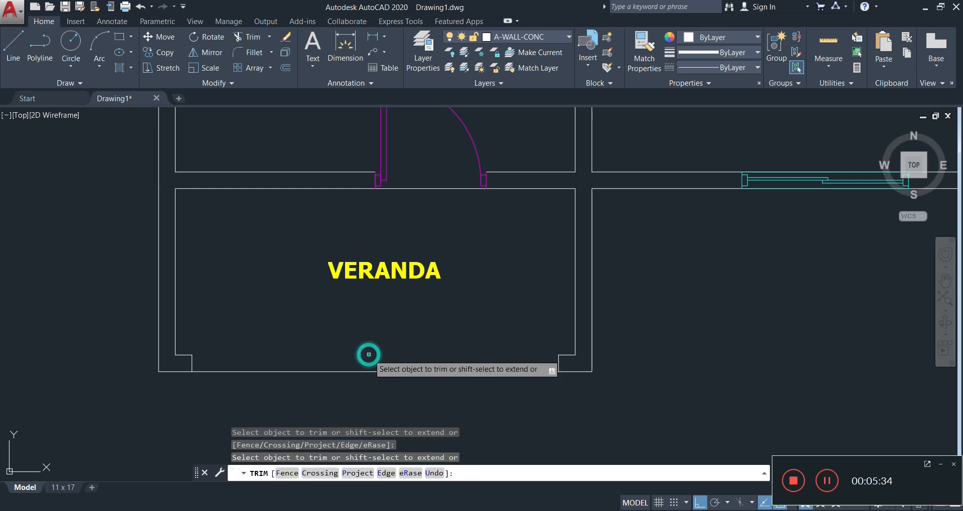
key(Escape)
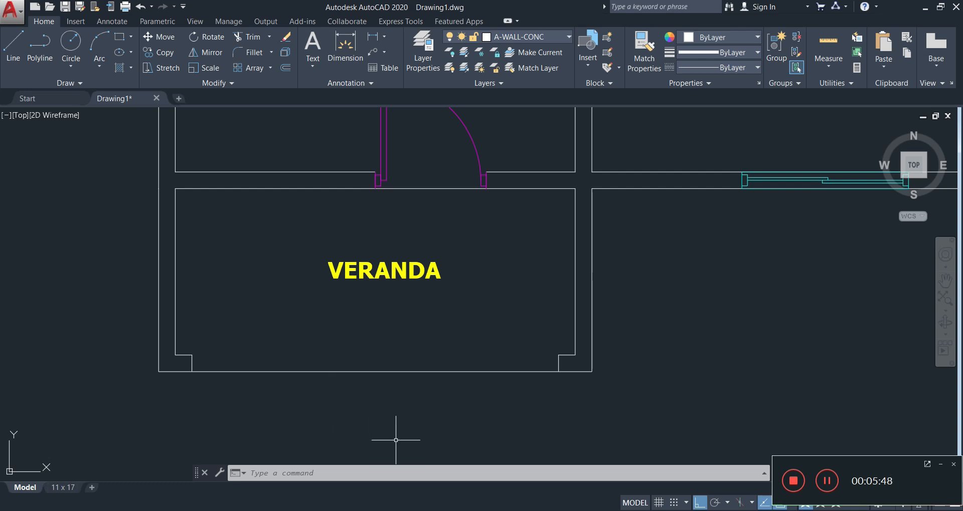
Step: Draw a horizontal line across the veranda's right wall from its inner lower corner to the outer wall line
scroll(592, 363, up, 2)
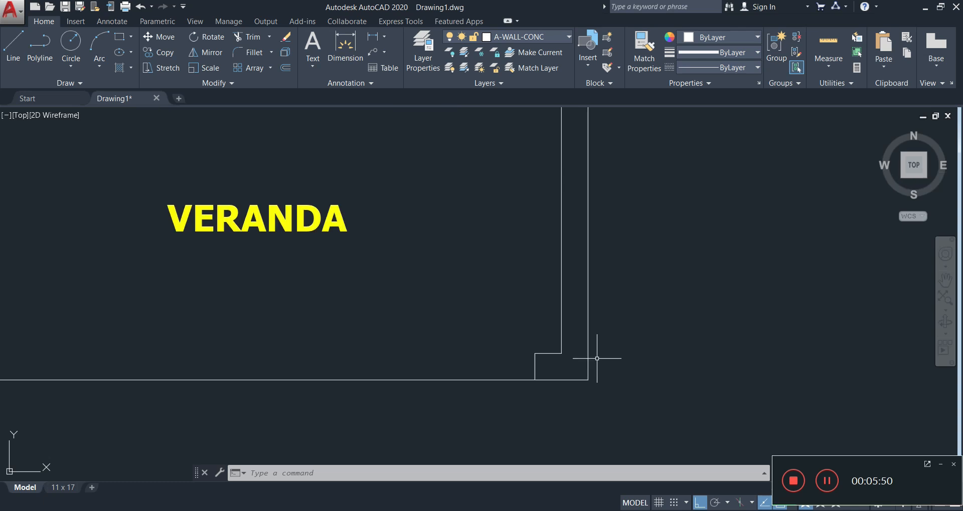
text(l)
key(Return)
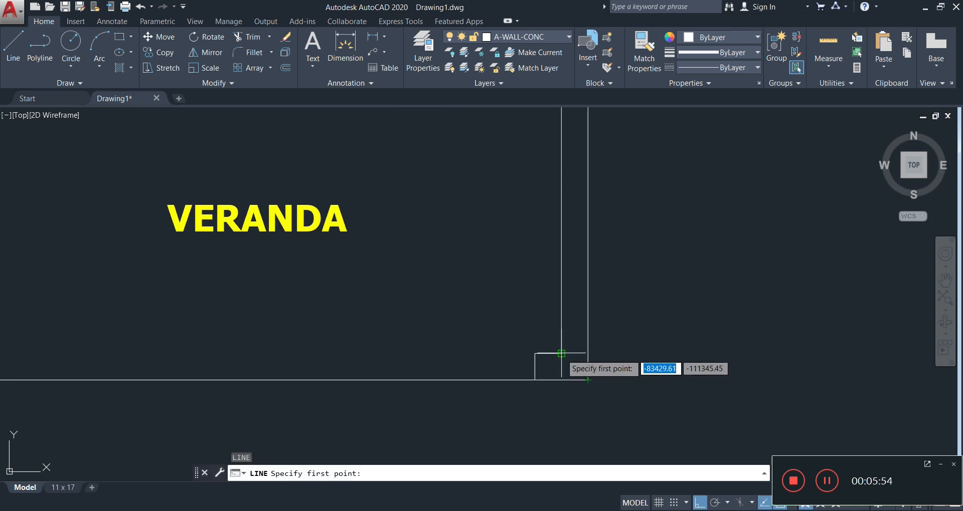
click(561, 354)
click(587, 354)
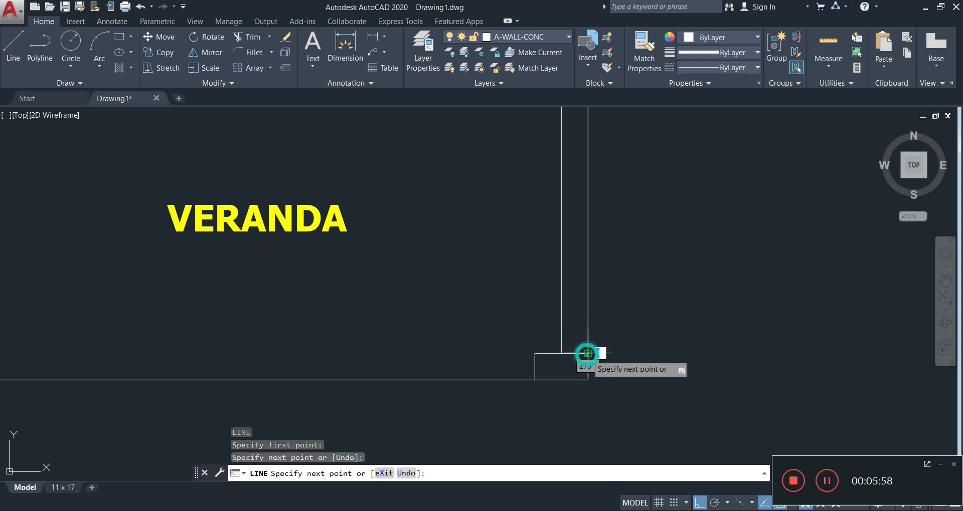
key(Escape)
key(Escape)
Step: Offset the horizontal line across the veranda's right wall upward by 150
text(o)
key(Return)
text(150)
key(Return)
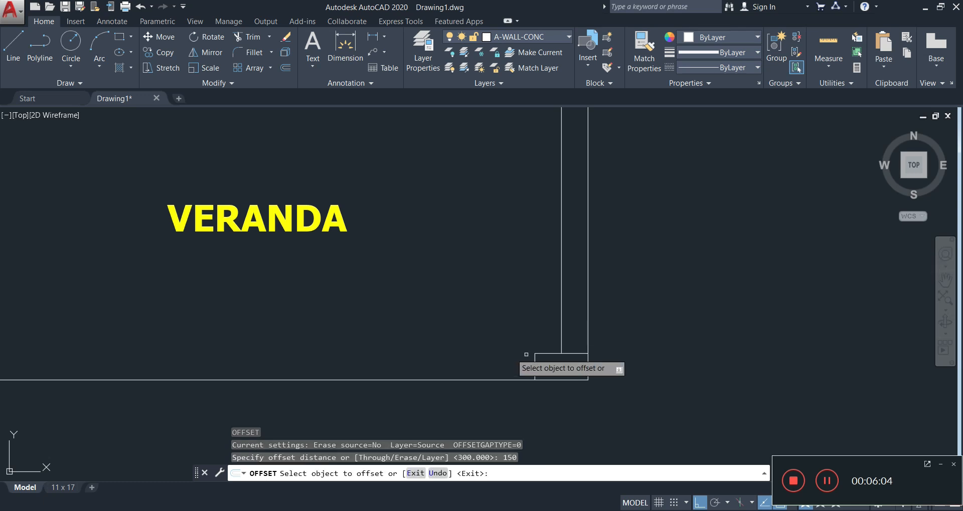
click(578, 353)
click(574, 306)
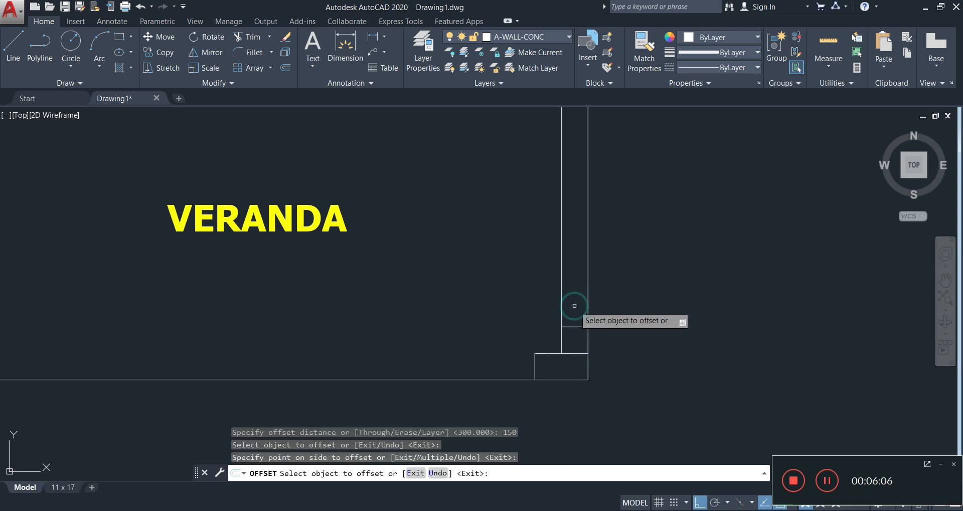
key(Escape)
key(Escape)
Step: Delete the original horizontal line at the inner lower corner of the veranda's right wall
click(572, 340)
click(585, 358)
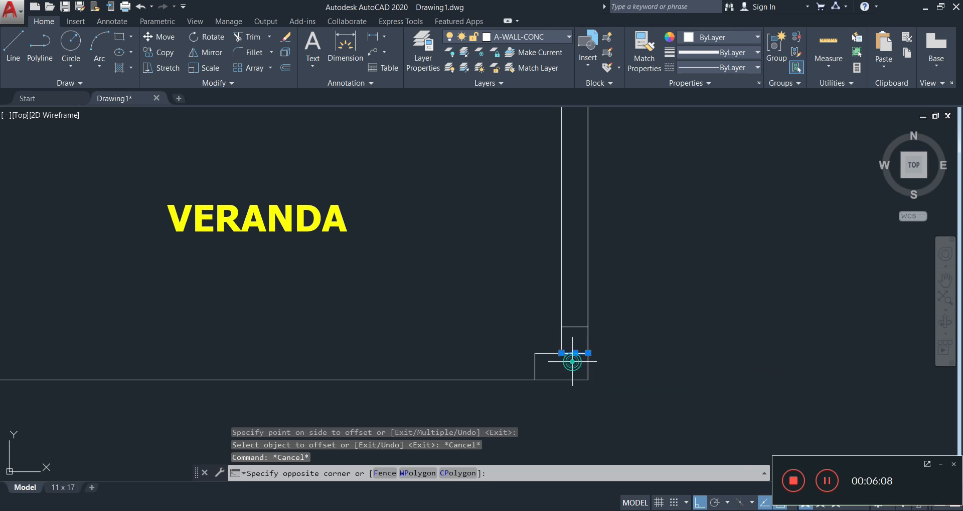
key(Delete)
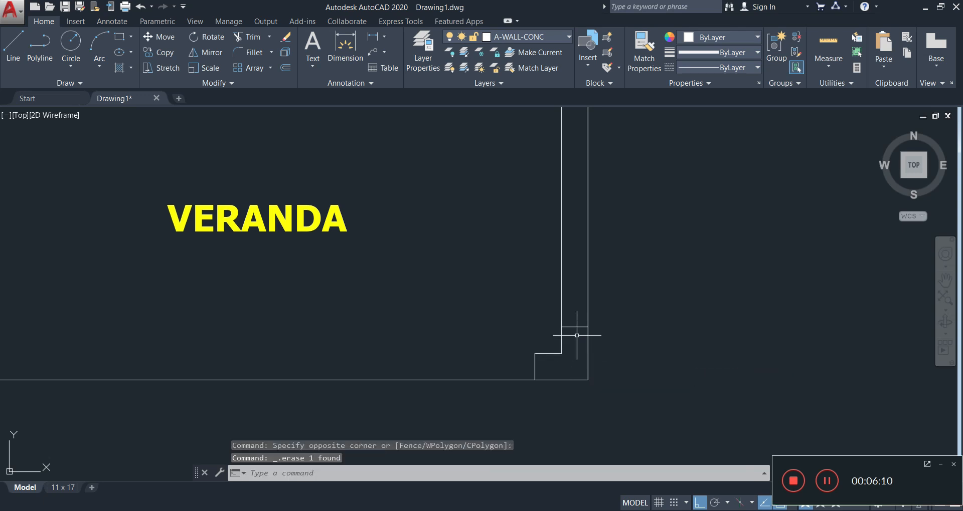
Step: Mirror the short line across the right wall about the wall's horizontal mid-axis, keeping the source line
scroll(585, 326, down, 5)
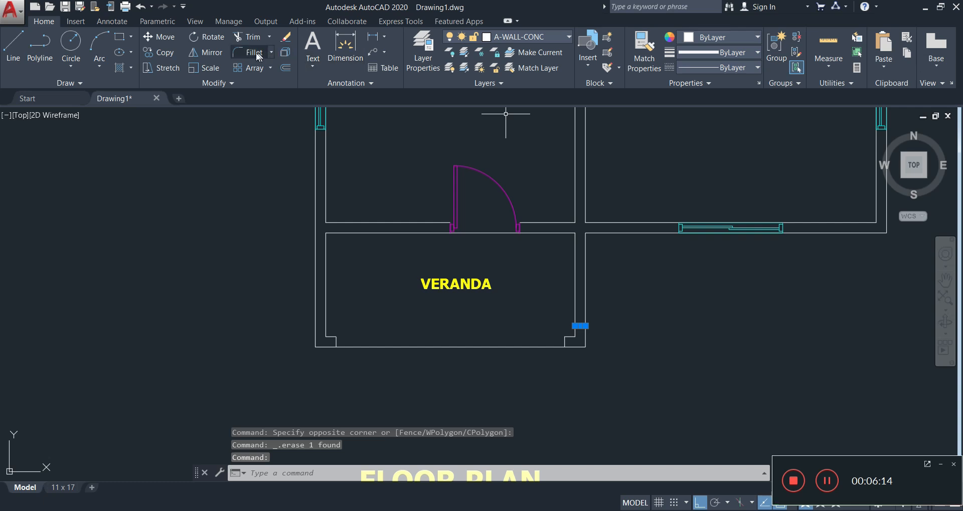
click(215, 53)
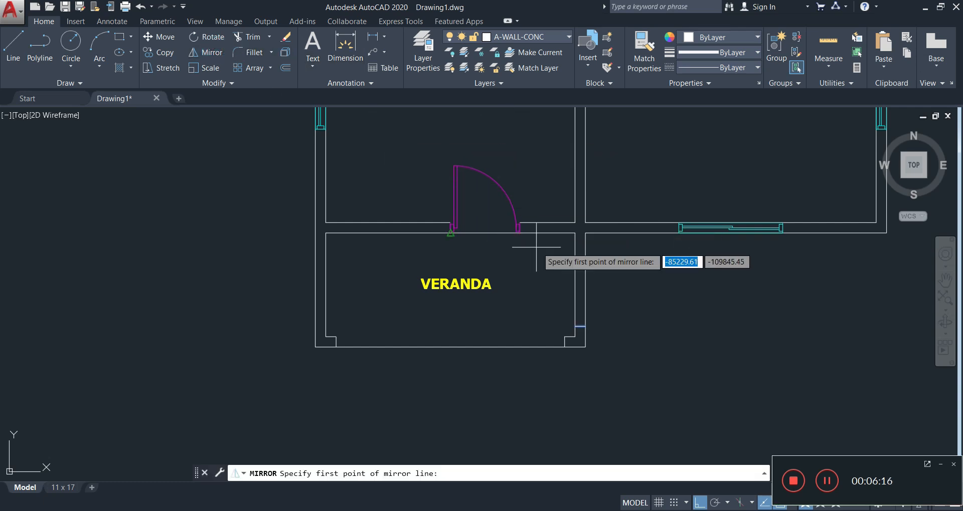
click(586, 272)
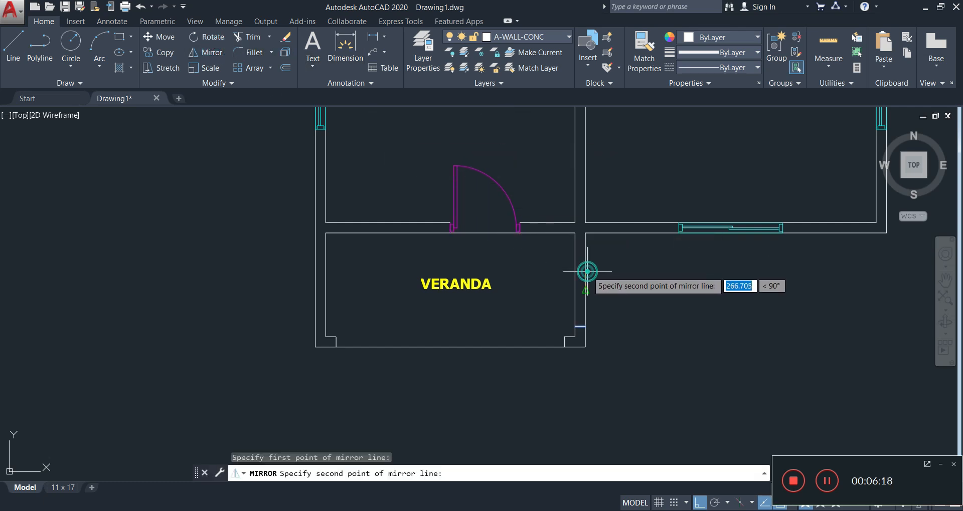
click(631, 273)
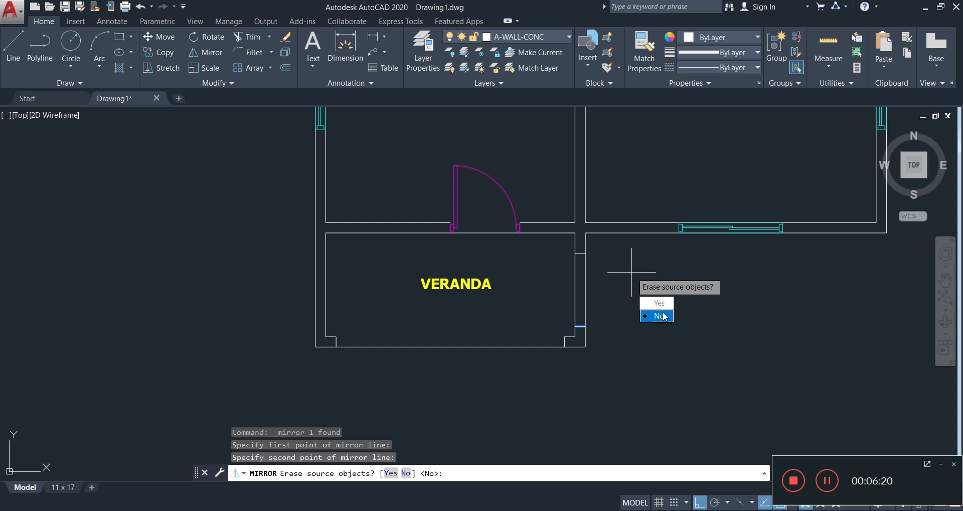
click(660, 316)
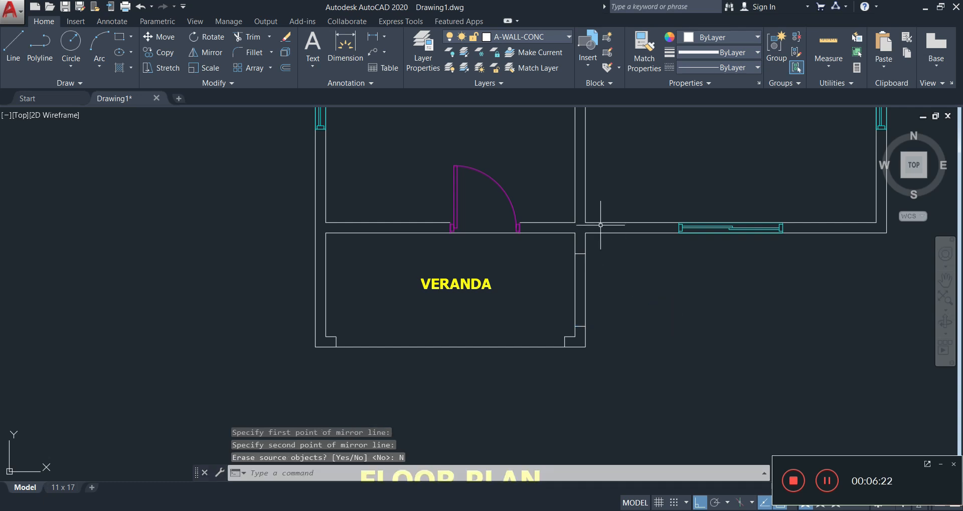
Step: Trim the inner line of the veranda's right wall between the two short cross lines
scroll(571, 288, up, 4)
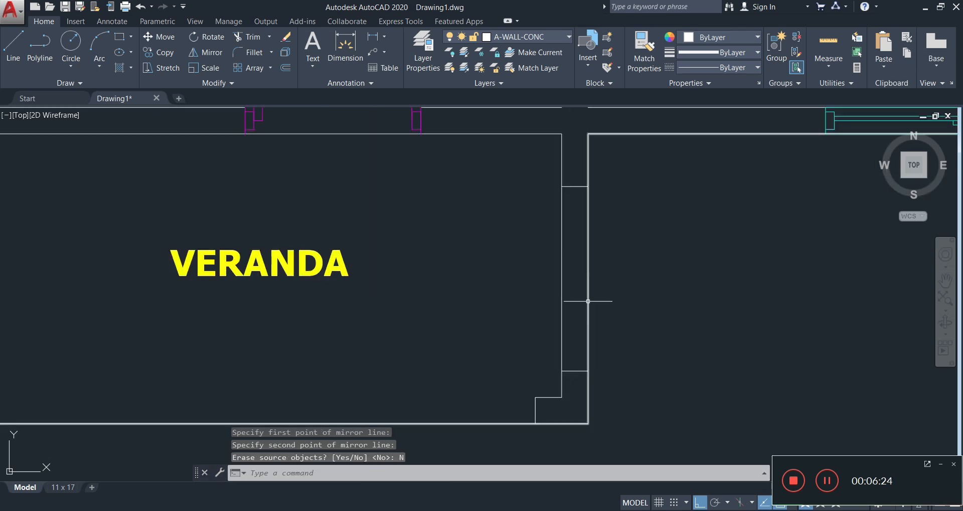
text(te co)
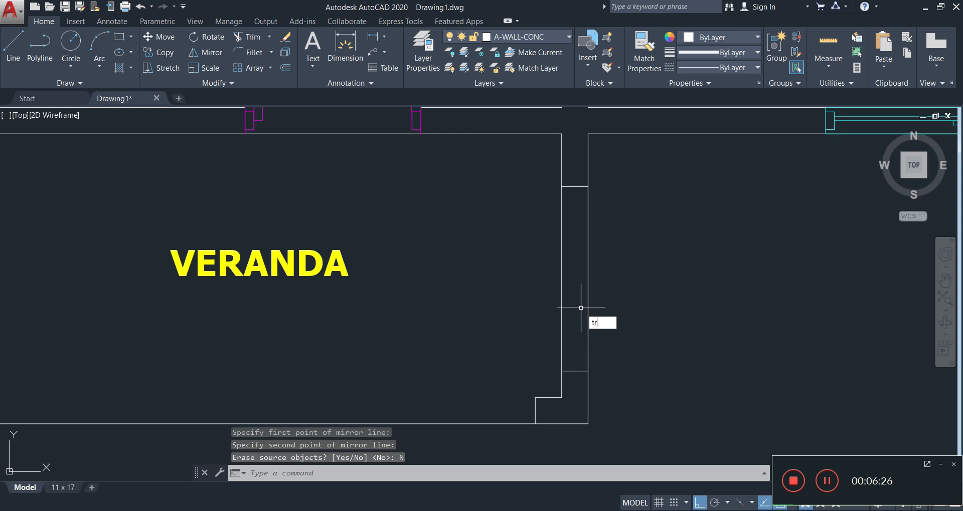
text(r)
key(Return)
key(Return)
click(567, 305)
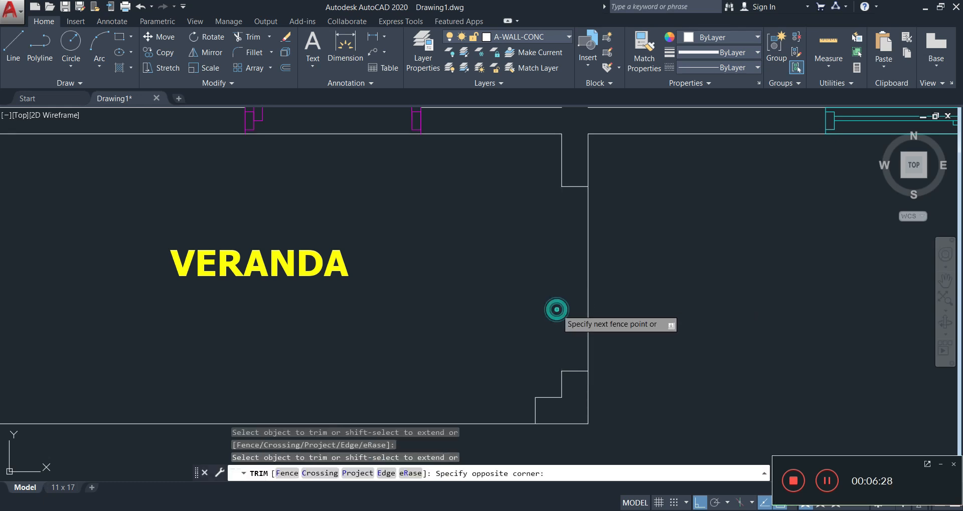
click(556, 309)
key(Escape)
Step: Mirror the two short cross lines of the veranda's right wall onto its left wall about the front wall's midpoint, keeping the source lines
scroll(598, 325, down, 4)
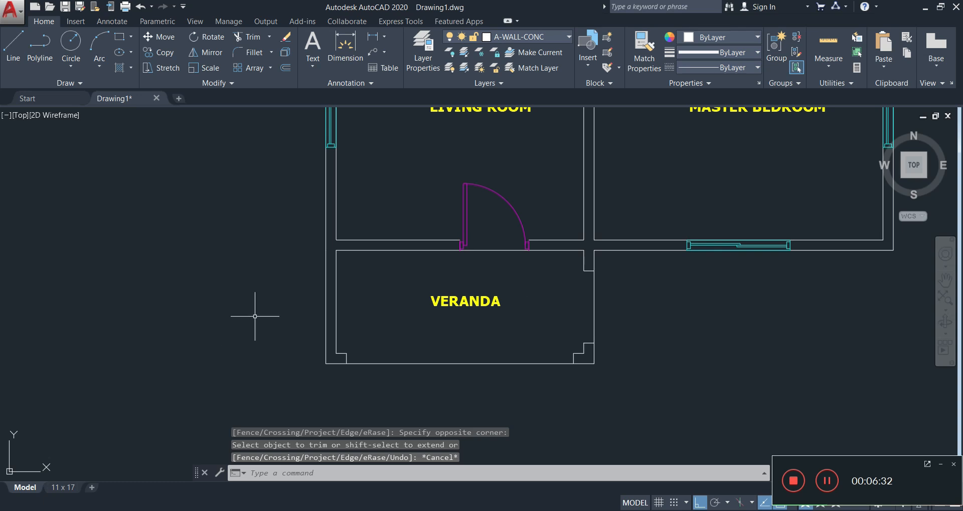
scroll(592, 361, up, 2)
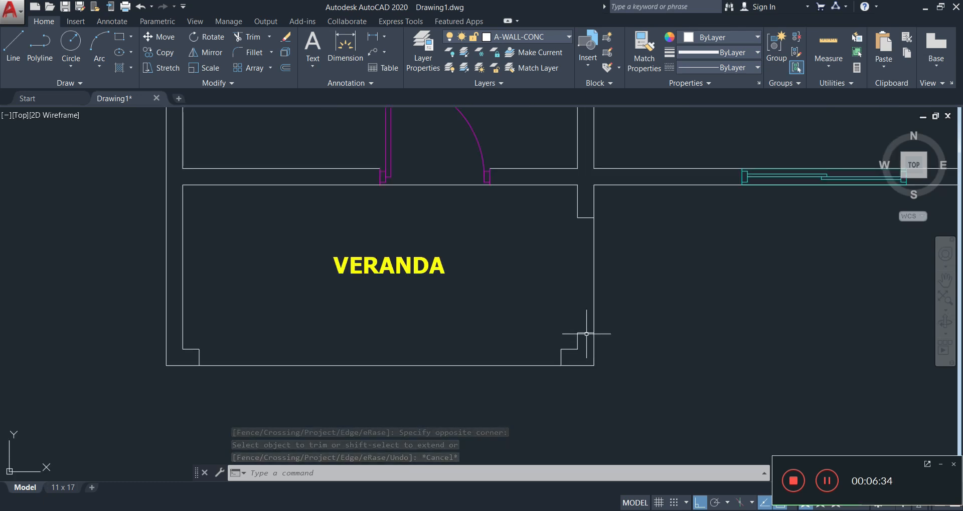
click(585, 218)
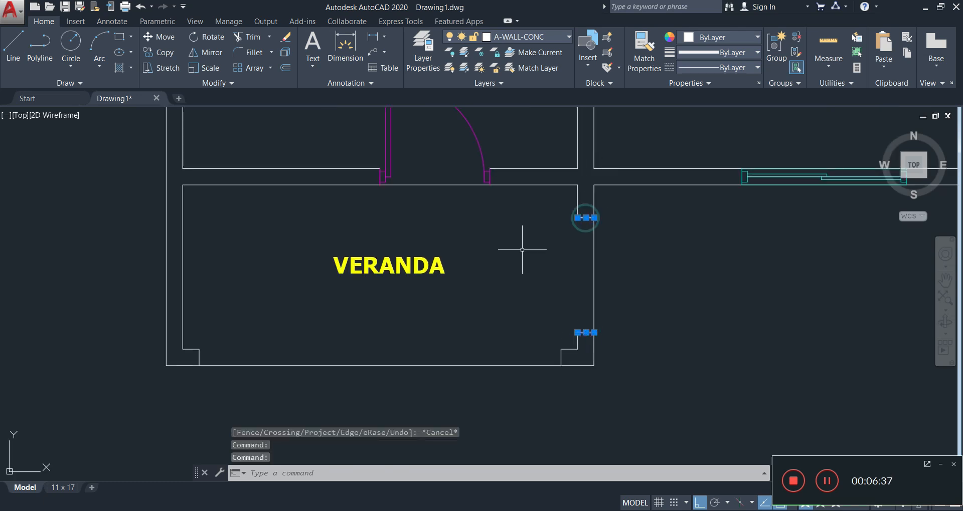
click(204, 54)
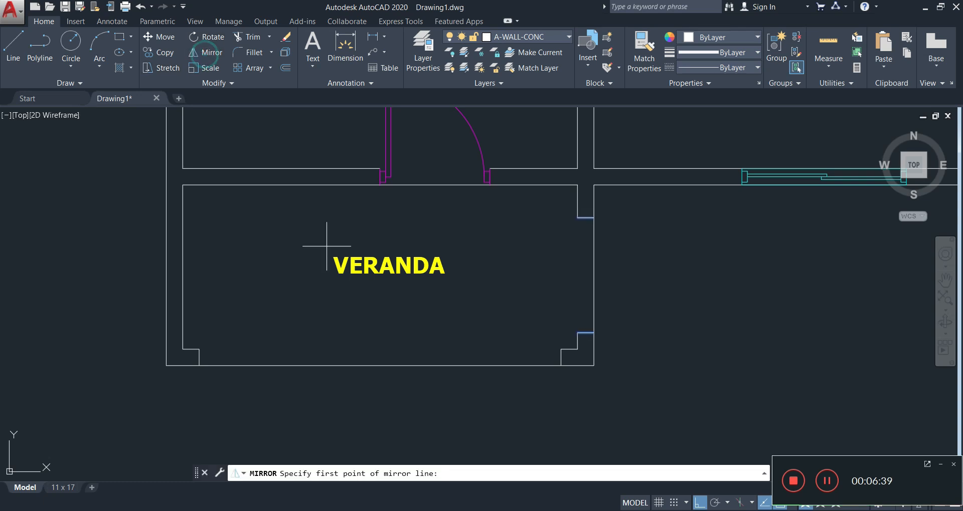
click(361, 365)
click(381, 313)
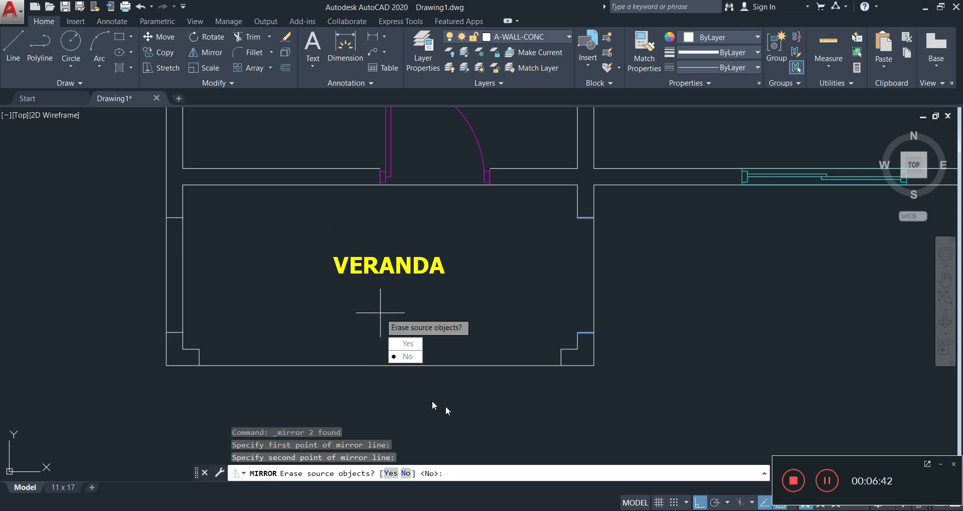
click(411, 356)
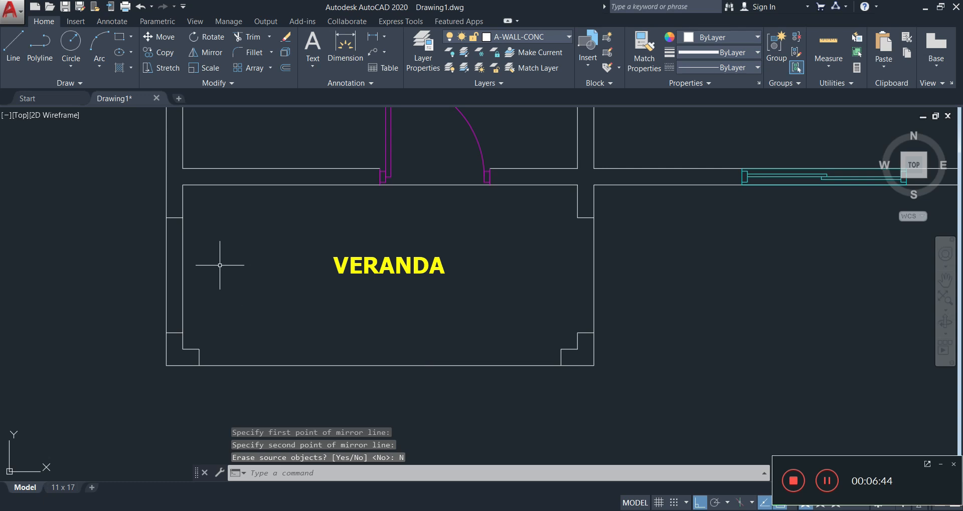
Step: Trim the inner line of the veranda's left wall between the two short cross lines
key(Return)
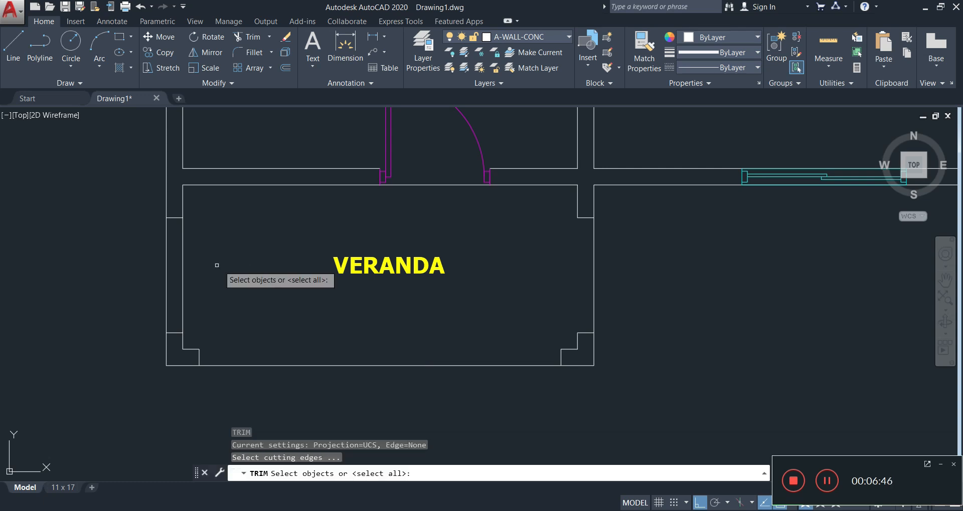
key(Return)
click(188, 275)
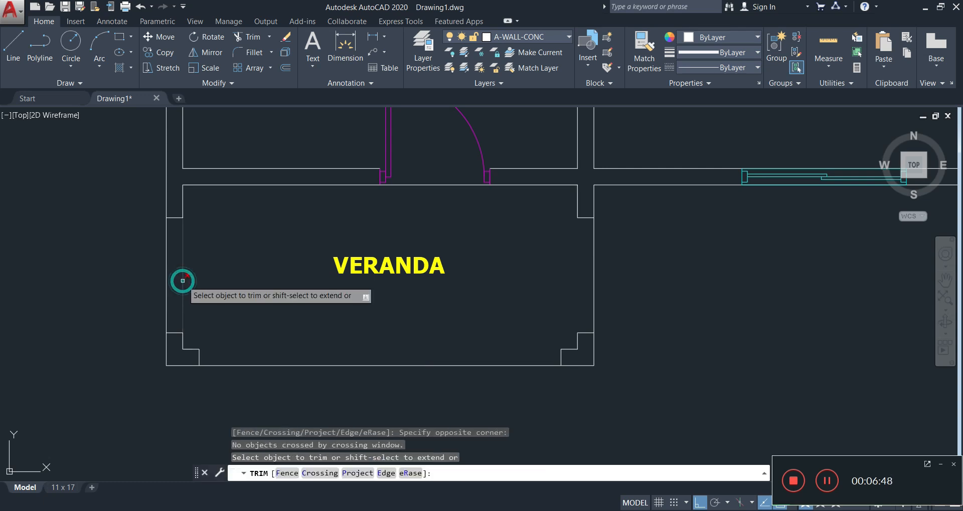
click(184, 293)
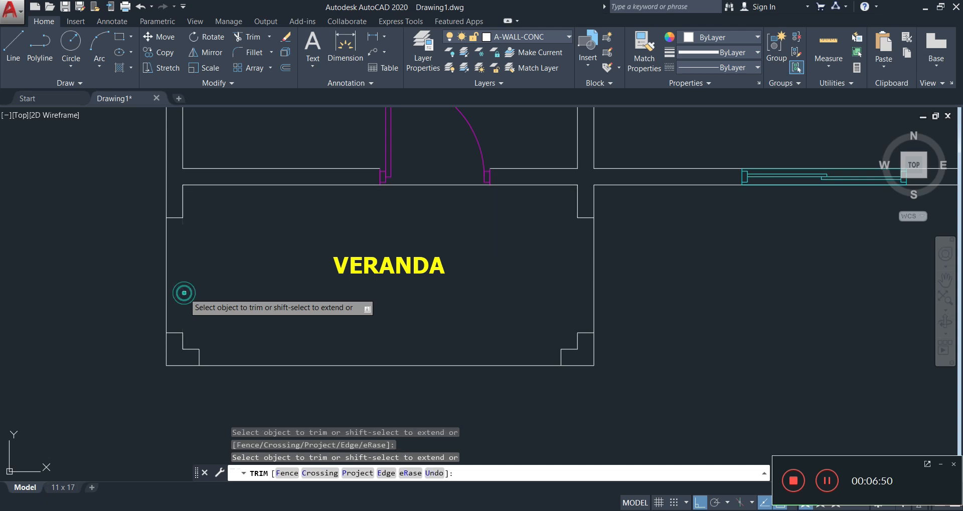
key(Escape)
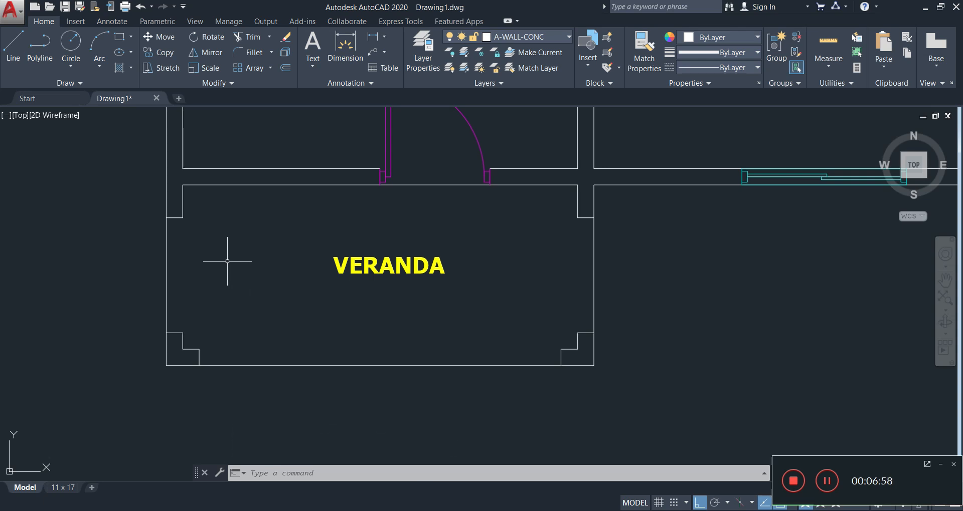
Step: Look over the whole floor plan, from the veranda up to the back port and bedrooms
scroll(244, 266, down, 2)
scroll(316, 255, down, 2)
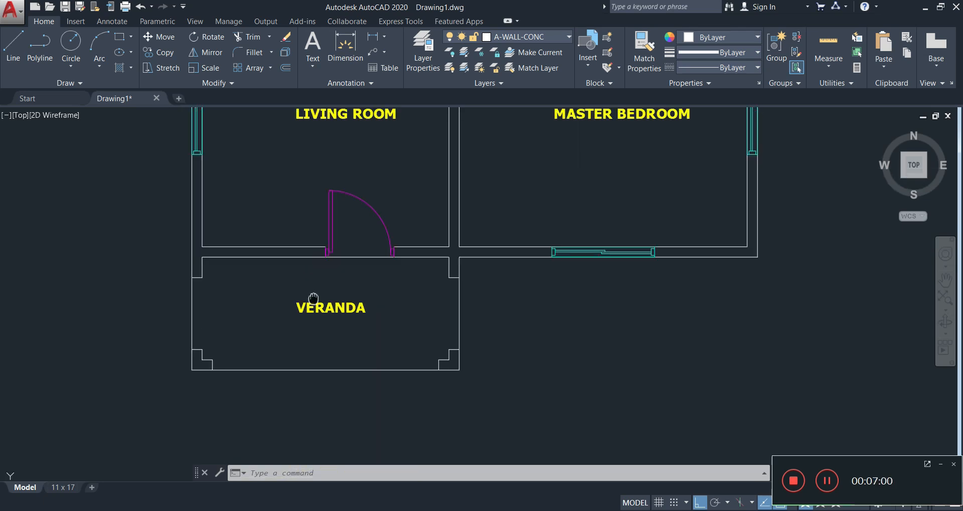
scroll(372, 287, down, 2)
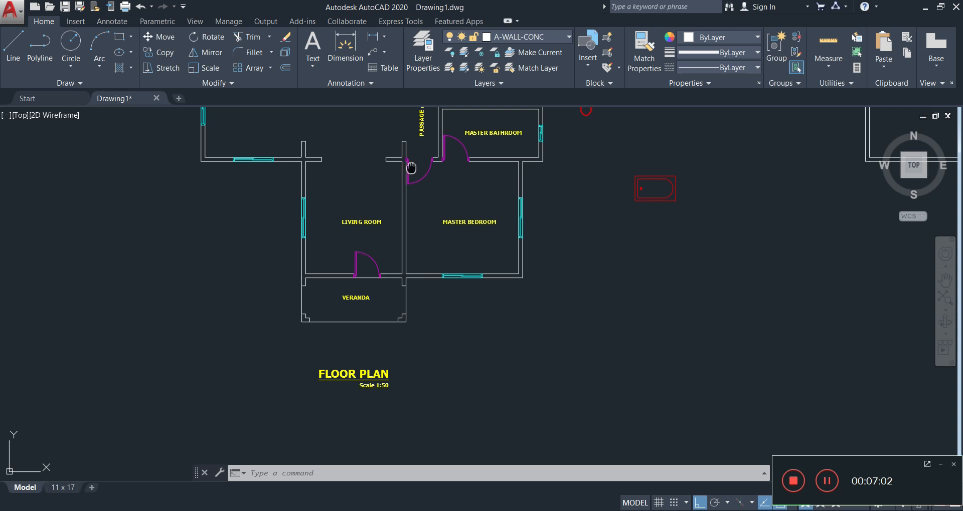
scroll(406, 109, up, 2)
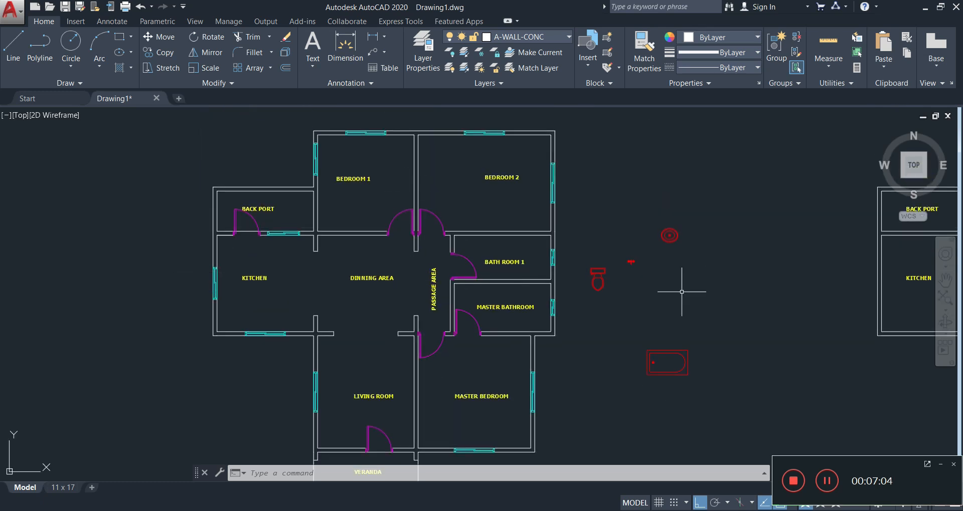
scroll(431, 308, down, 3)
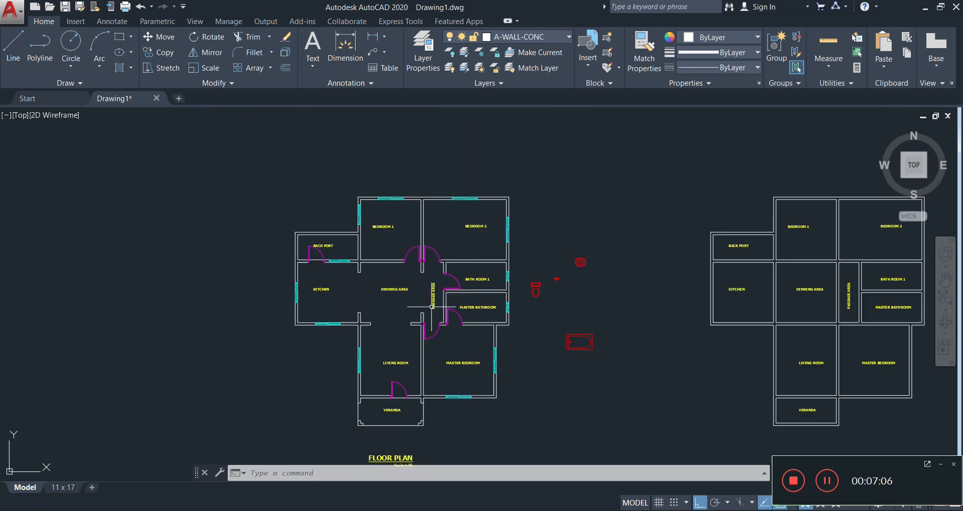
middle_drag(399, 309, 440, 304)
scroll(408, 226, up, 4)
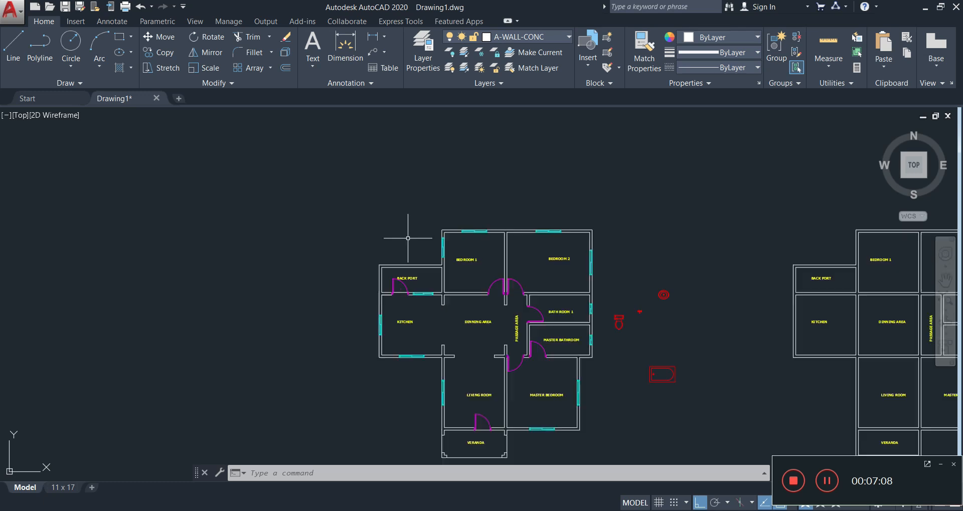
middle_drag(504, 408, 494, 309)
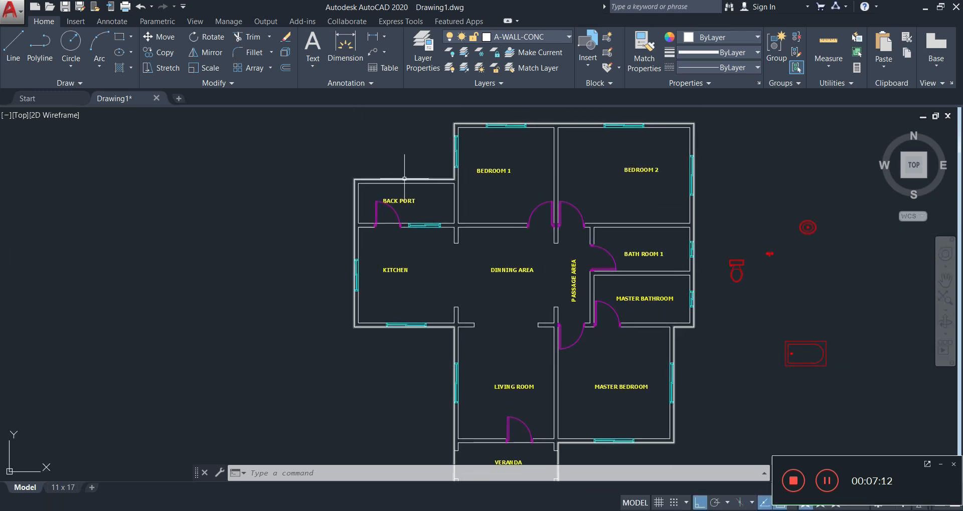
Step: Draw short lines across the back port's top and left walls, from the inner upper-left corner to the outer wall lines
scroll(385, 187, up, 3)
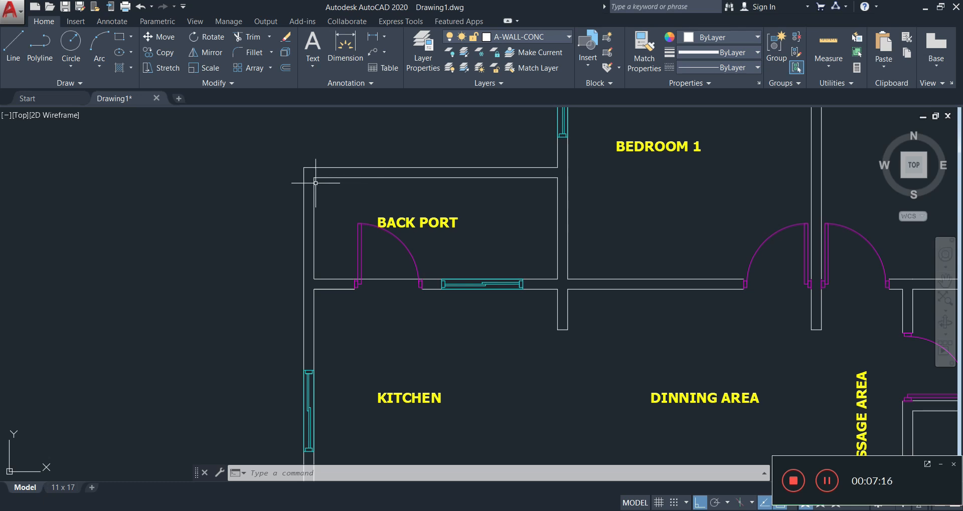
text(l)
key(Return)
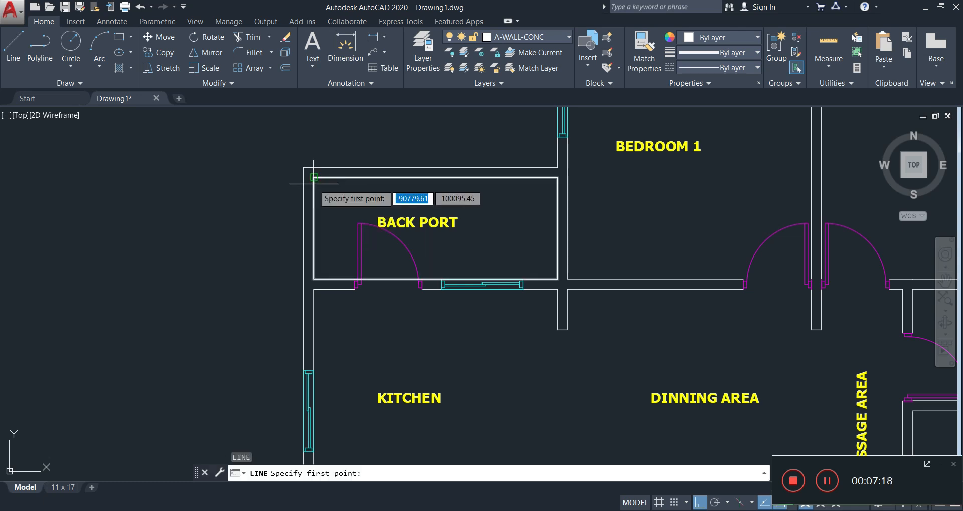
scroll(314, 177, up, 3)
click(315, 143)
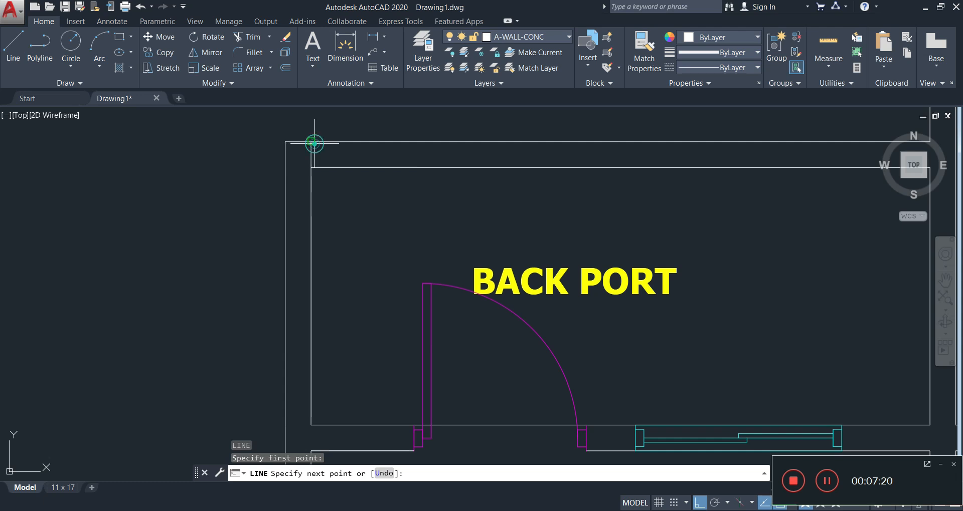
key(Escape)
key(Return)
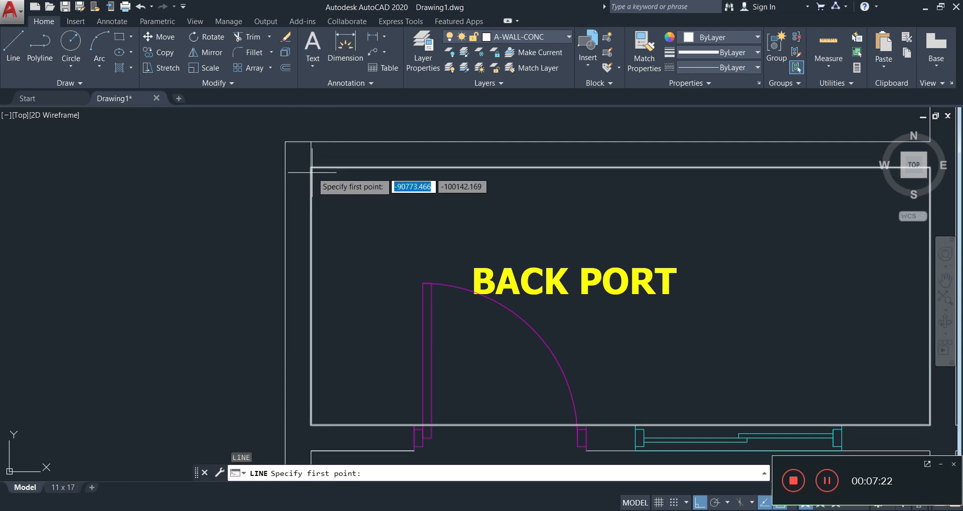
click(311, 172)
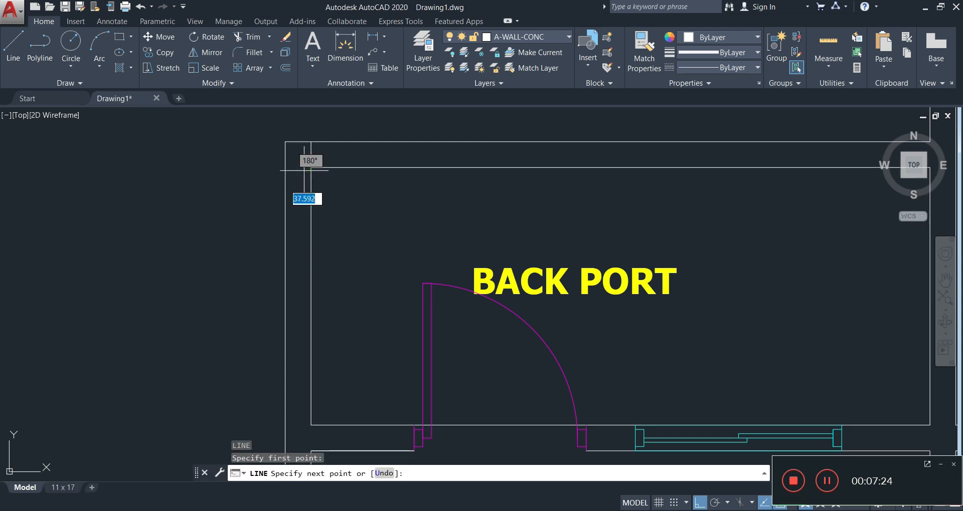
click(286, 167)
key(Escape)
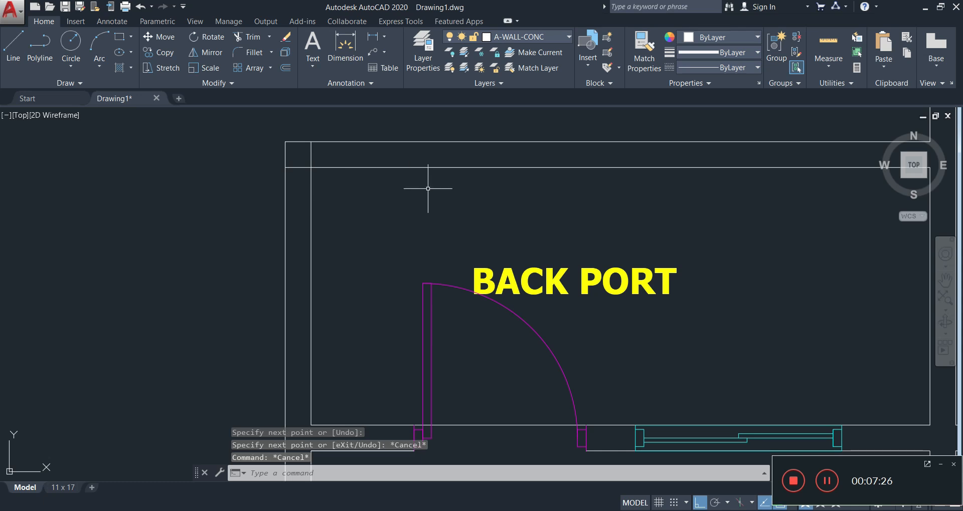
Step: Offset the back port's two short corner lines by 150, the vertical one to the right and the horizontal one downward
text(o)
key(Return)
text(150)
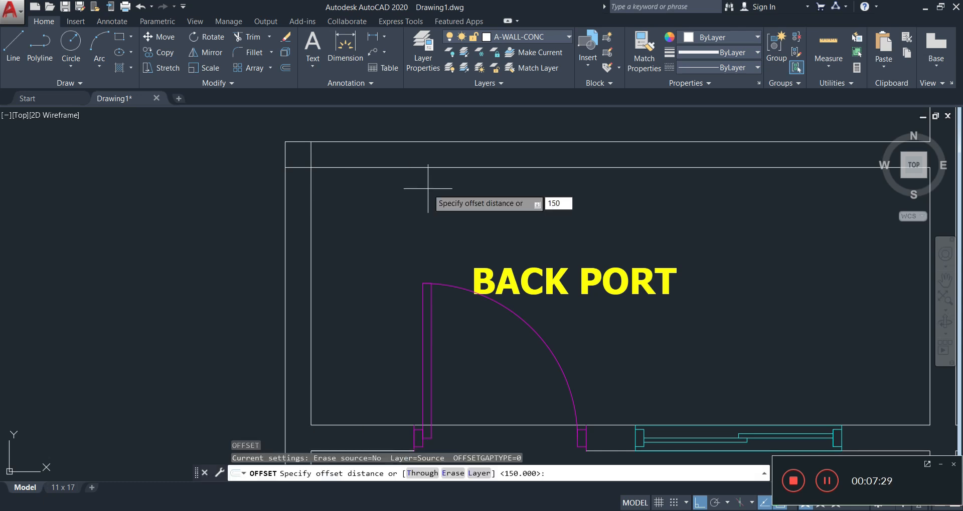
key(Return)
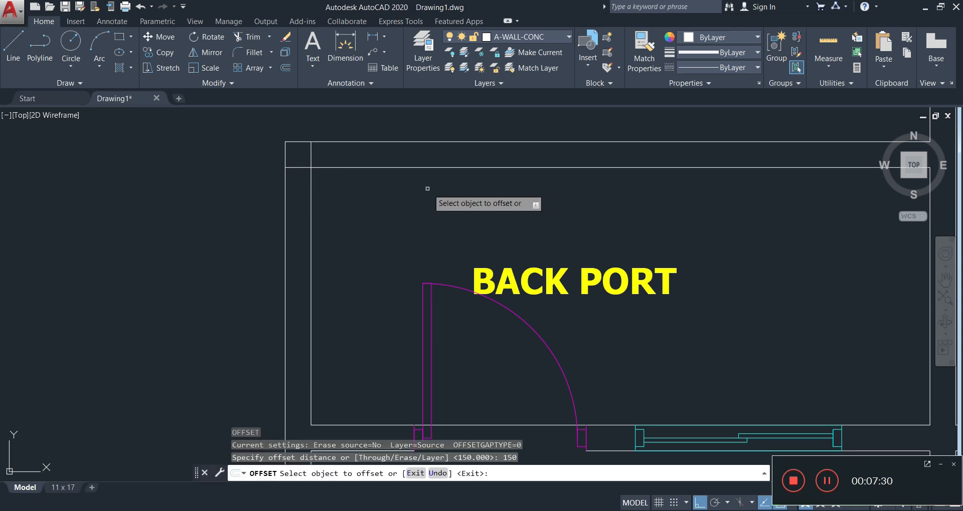
click(312, 149)
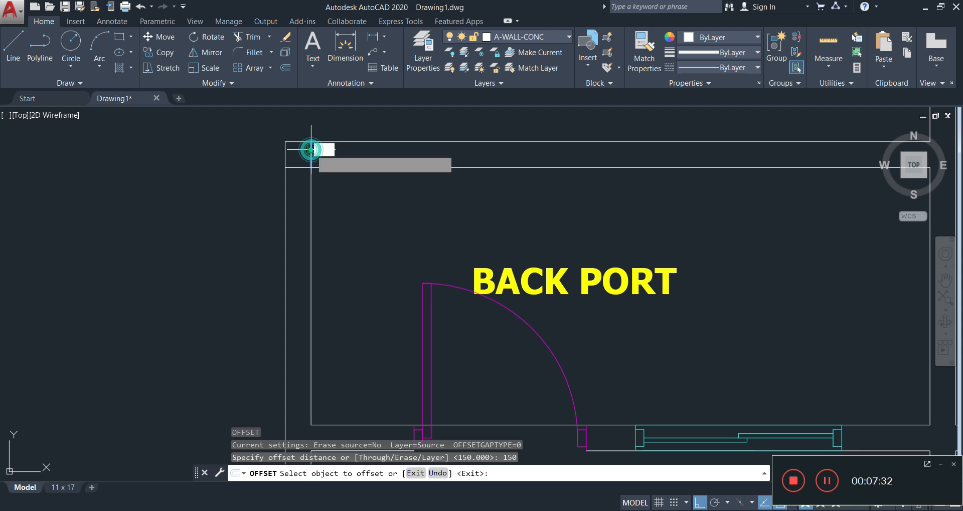
click(361, 148)
click(299, 167)
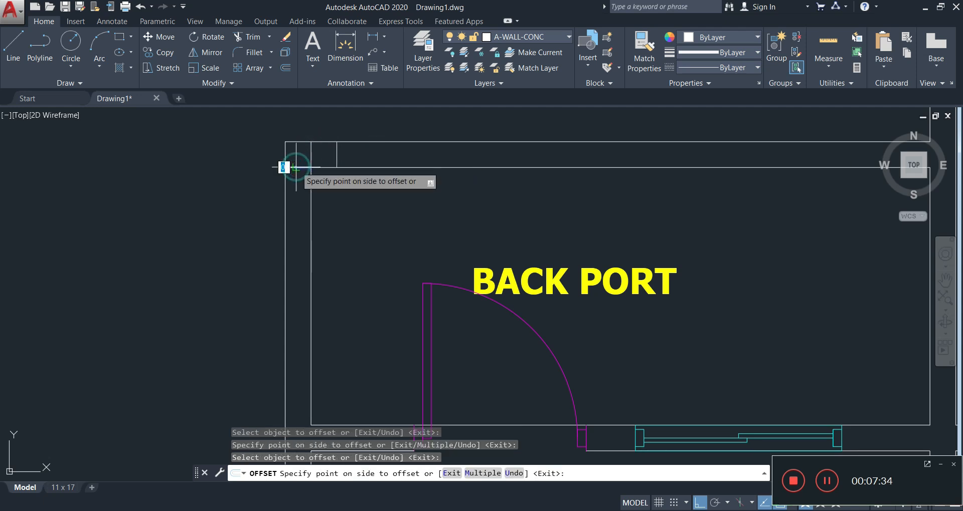
click(308, 220)
key(Escape)
Step: Delete the two original short lines at the back port's inner upper-left corner
click(301, 154)
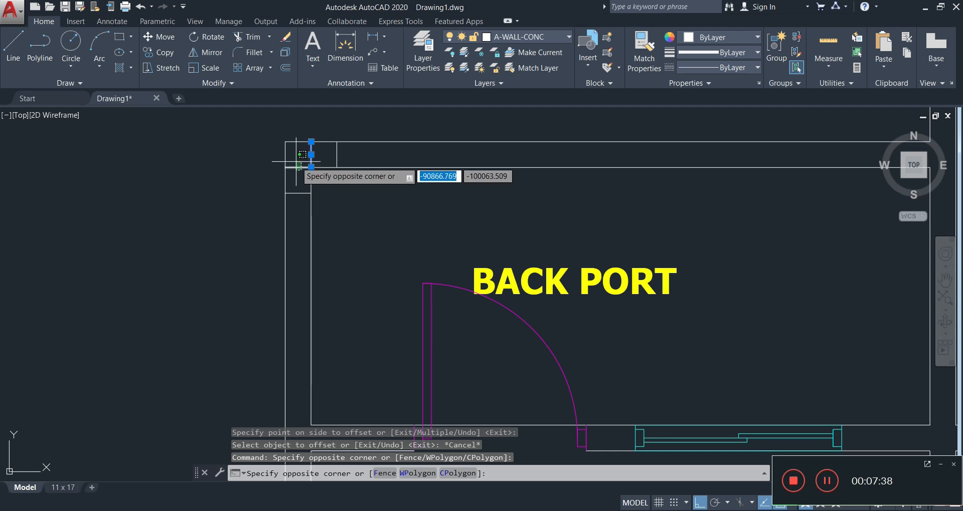
click(298, 167)
key(Delete)
Step: Mirror the short vertical line across the back port's top wall about that wall's midpoint, keeping the source line
scroll(341, 170, down, 4)
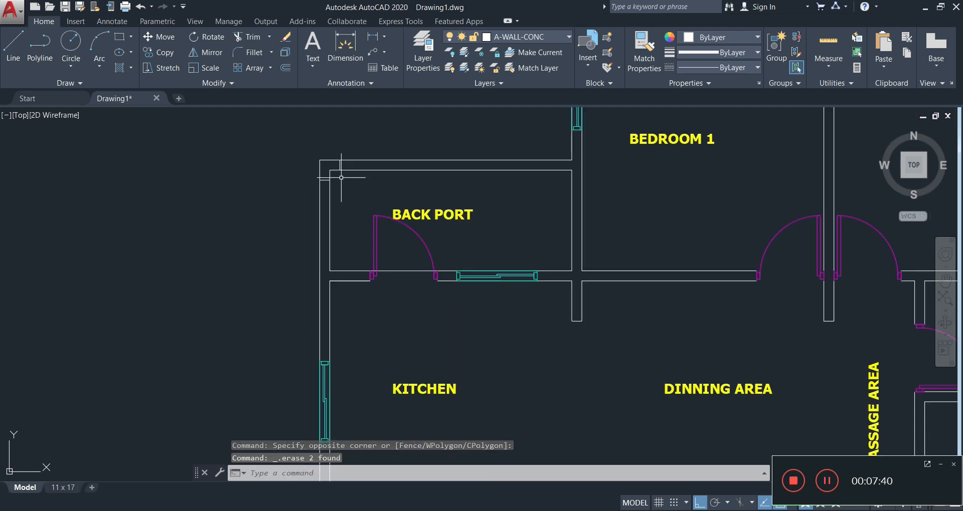
scroll(344, 175, up, 4)
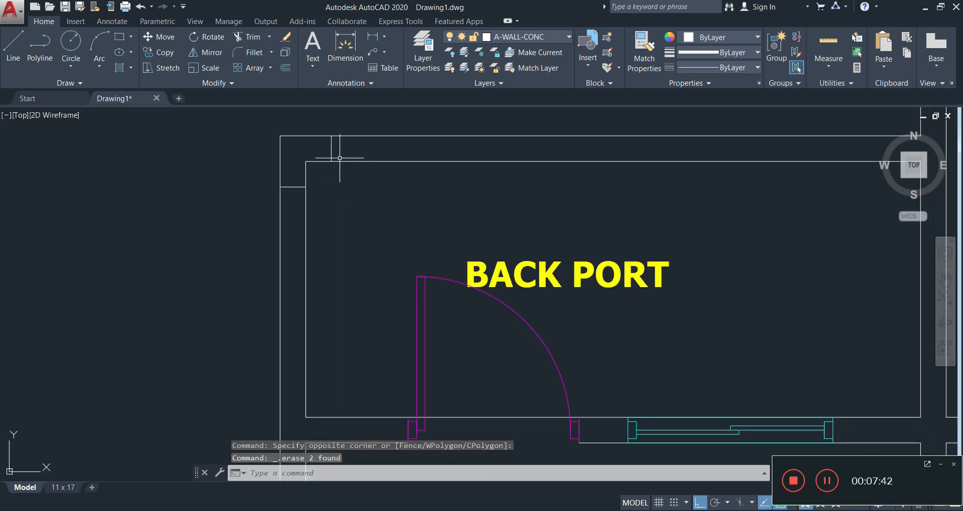
click(331, 148)
click(205, 52)
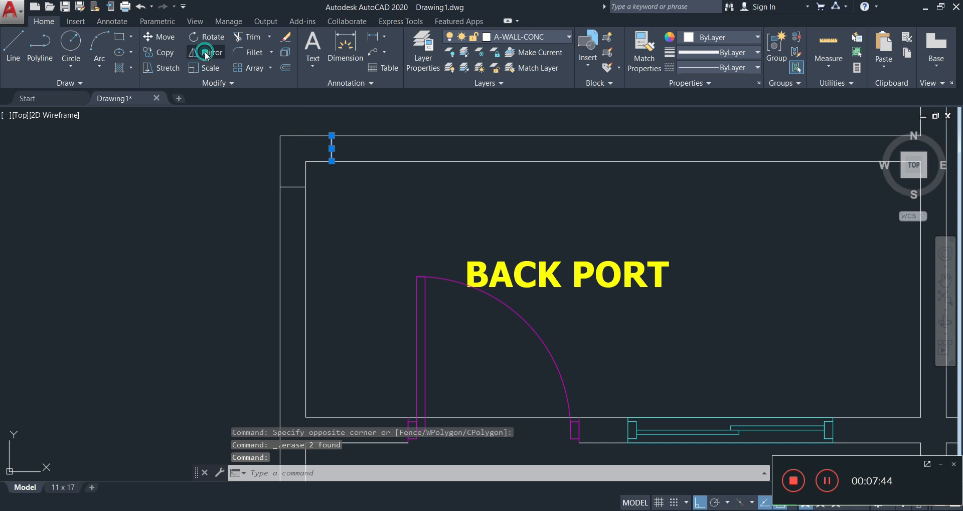
click(600, 161)
click(595, 204)
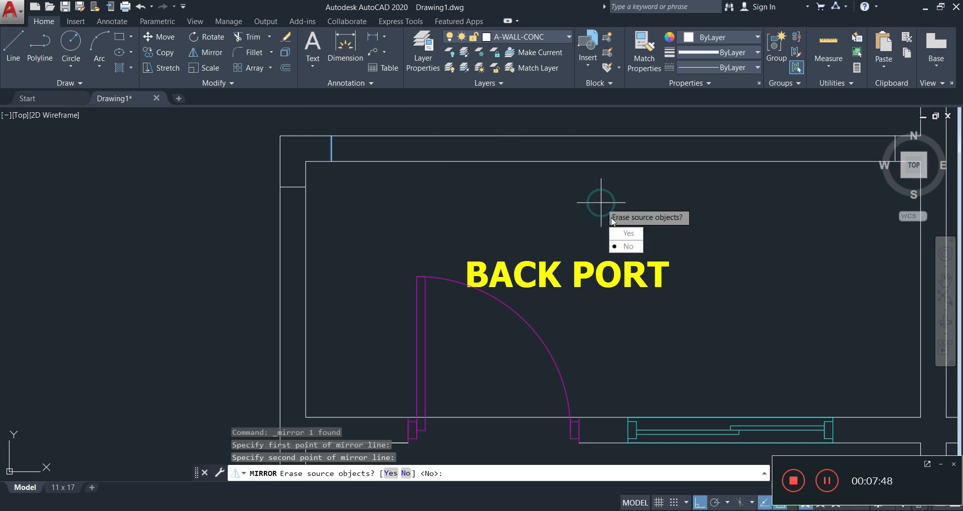
click(625, 241)
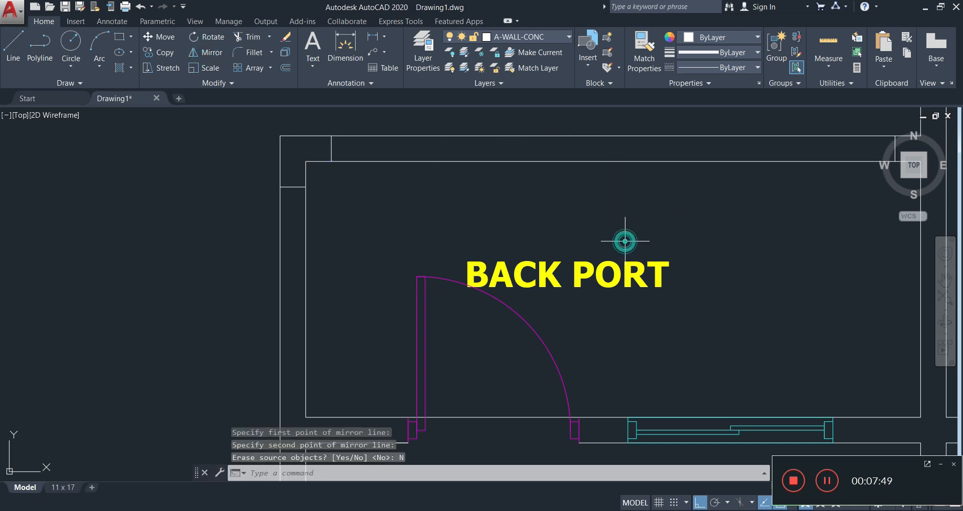
Step: Mirror the short horizontal line across the back port's left wall about that wall's midpoint, keeping the source line
click(293, 186)
click(206, 53)
click(307, 291)
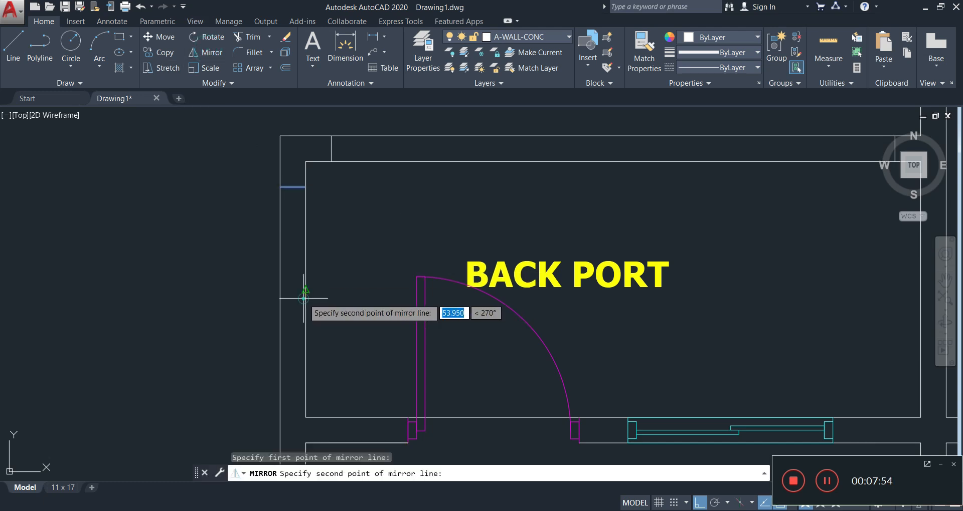
click(369, 294)
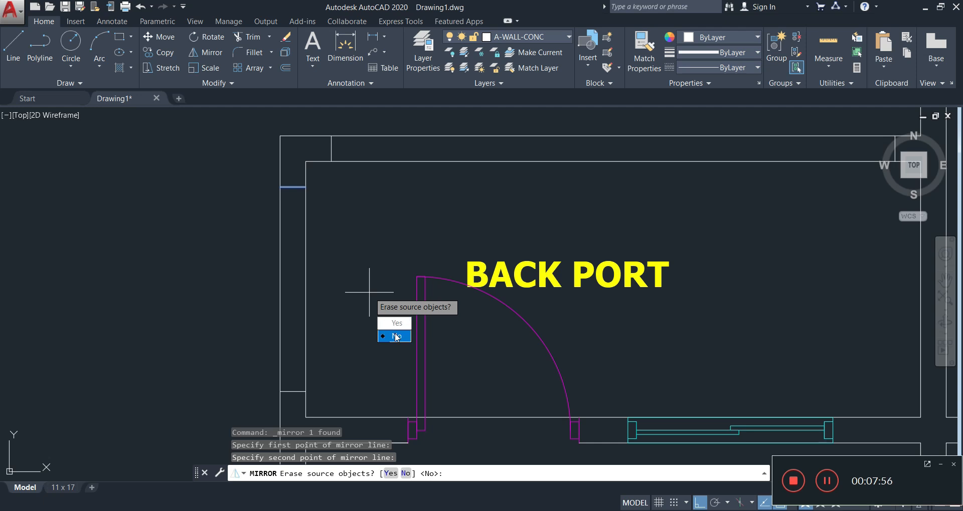
click(394, 335)
Step: Trim the inner lines of the back port's left and top walls between their short cross lines
text(tr)
key(Return)
key(Return)
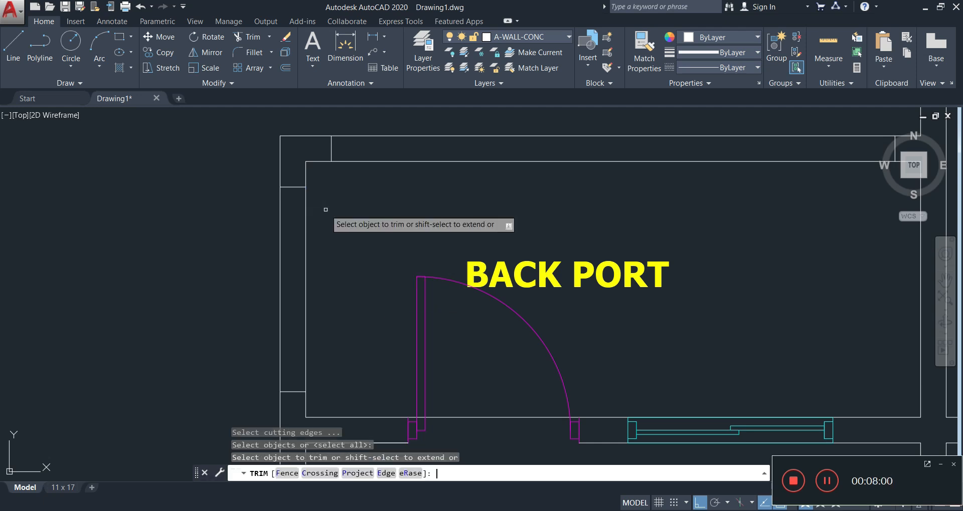
drag(312, 240, 304, 248)
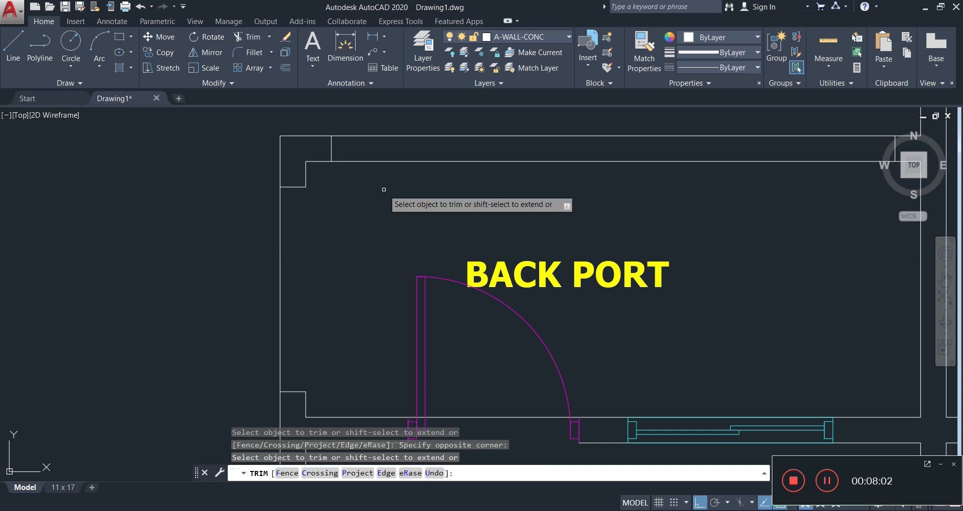
click(425, 155)
click(410, 178)
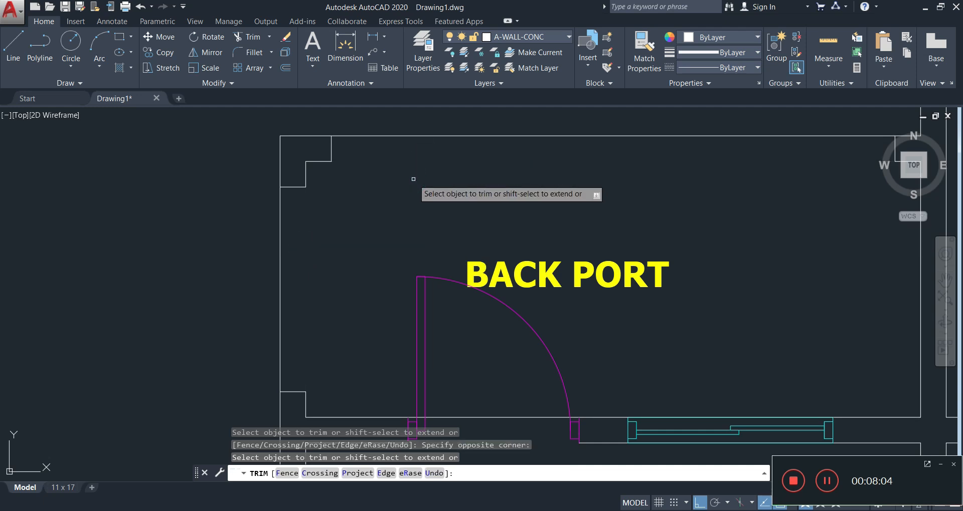
key(Escape)
scroll(461, 156, down, 4)
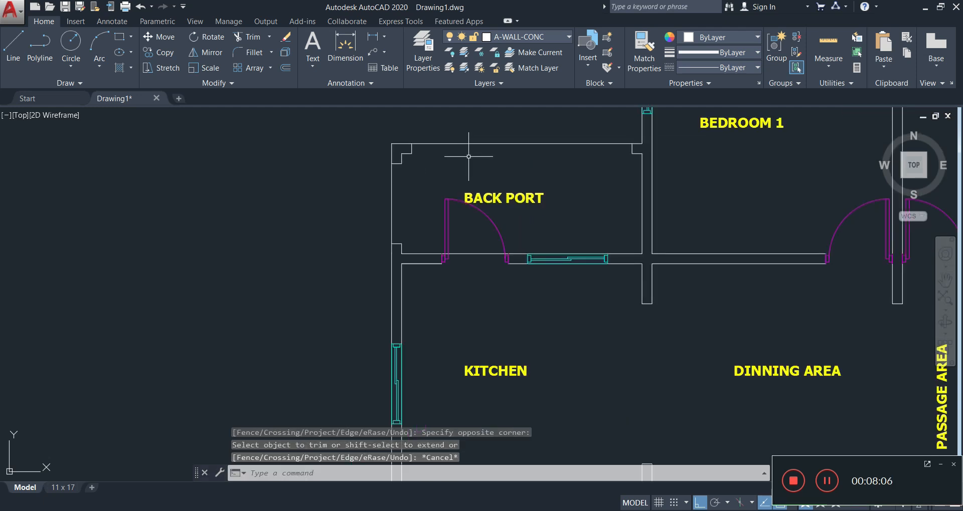
scroll(592, 189, down, 2)
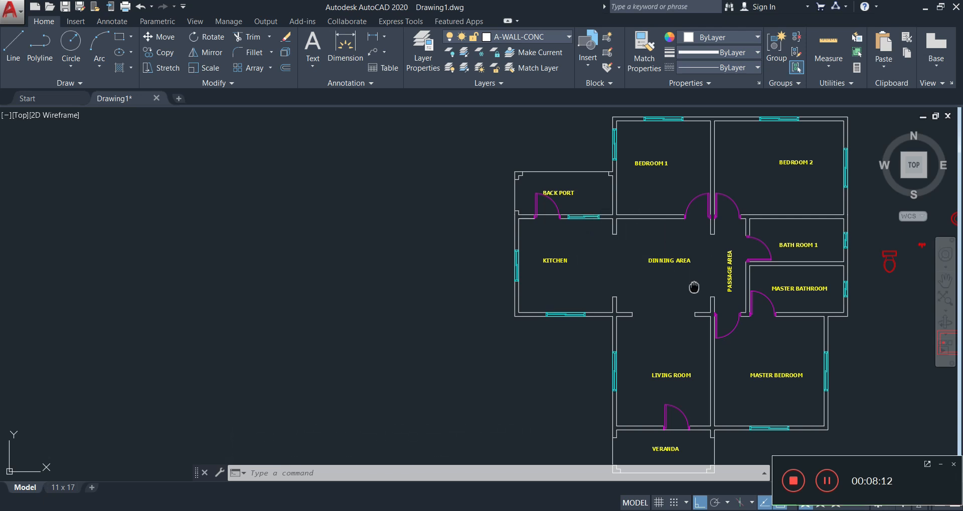
scroll(630, 270, down, 2)
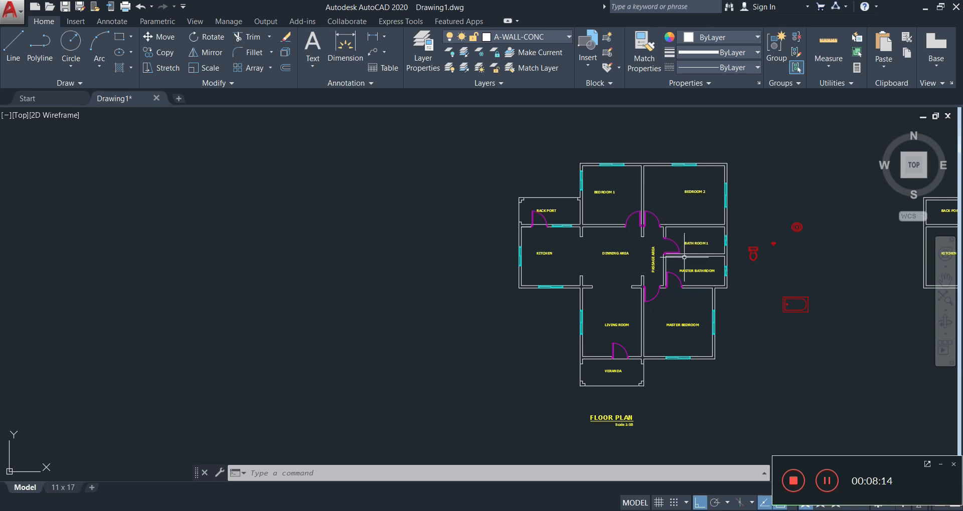